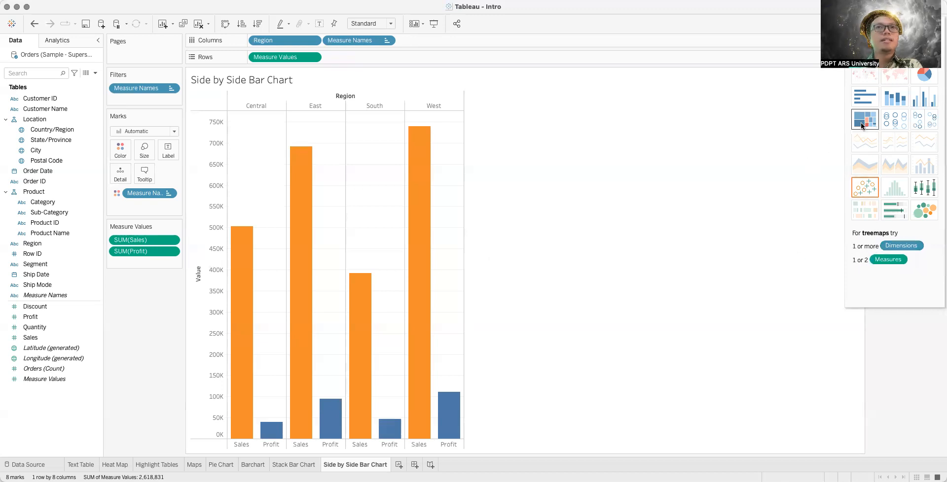
Step: Create a treemap of Sales by Sub-Category on a new worksheet
left_click(399, 465)
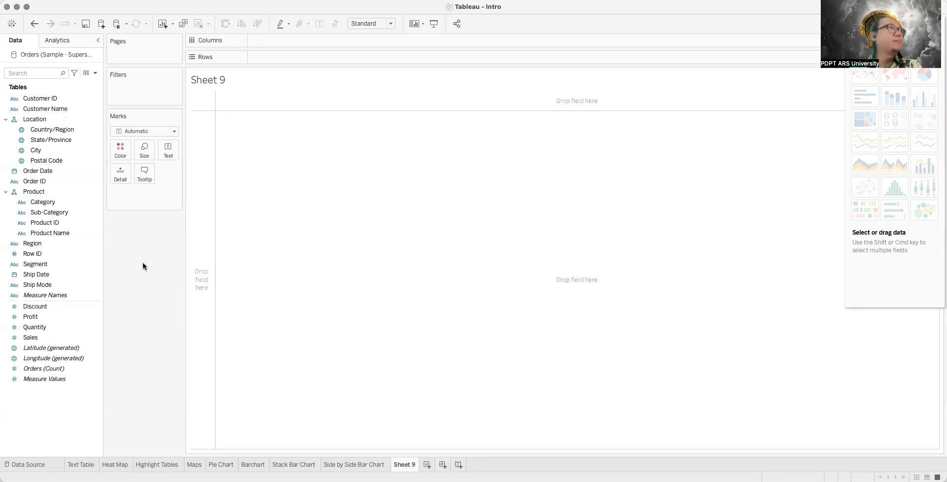
left_click_drag(40, 212, 274, 58)
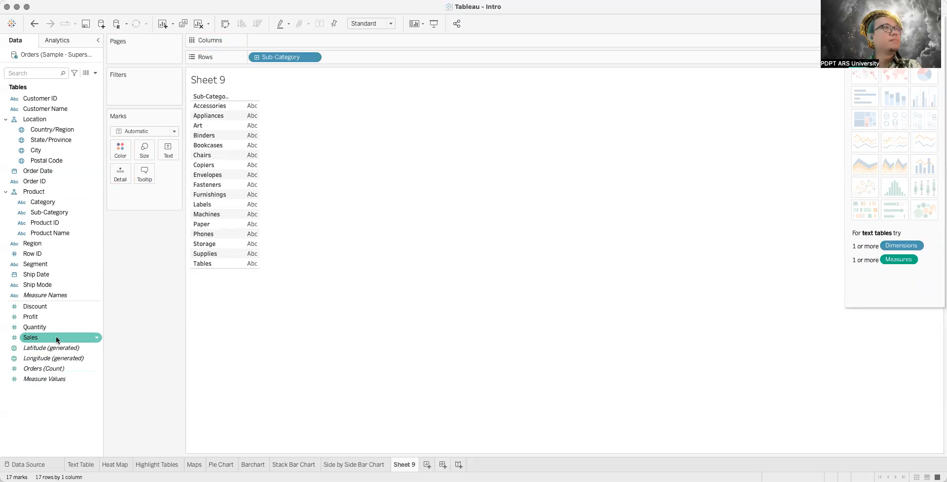
left_click_drag(50, 341, 368, 41)
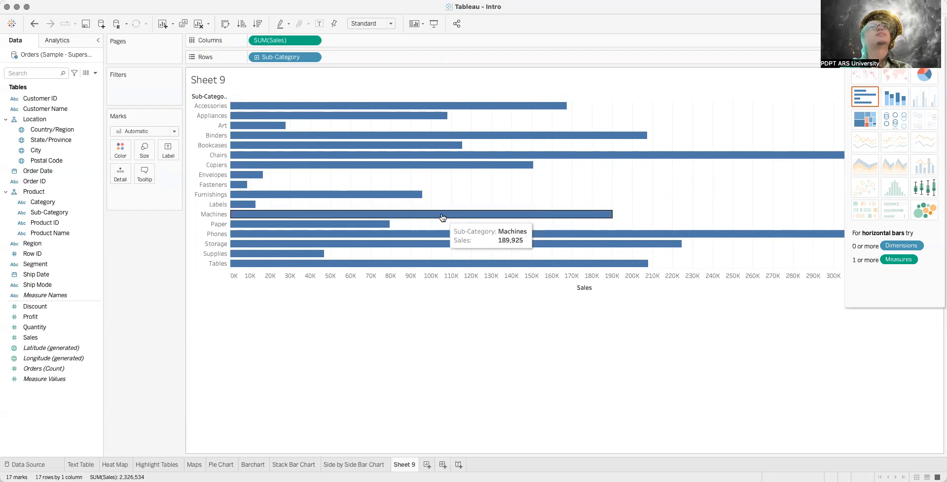
mouse_move(286, 57)
left_mouse_down()
mouse_move(363, 31)
mouse_move(371, 44)
mouse_move(280, 43)
mouse_move(297, 64)
mouse_move(294, 56)
mouse_move(370, 57)
mouse_move(294, 61)
mouse_move(295, 45)
left_mouse_up()
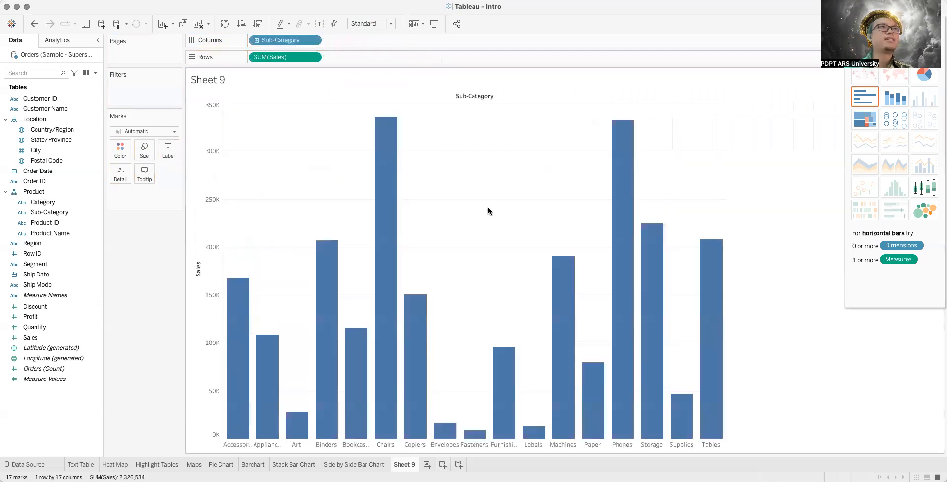
left_click(871, 126)
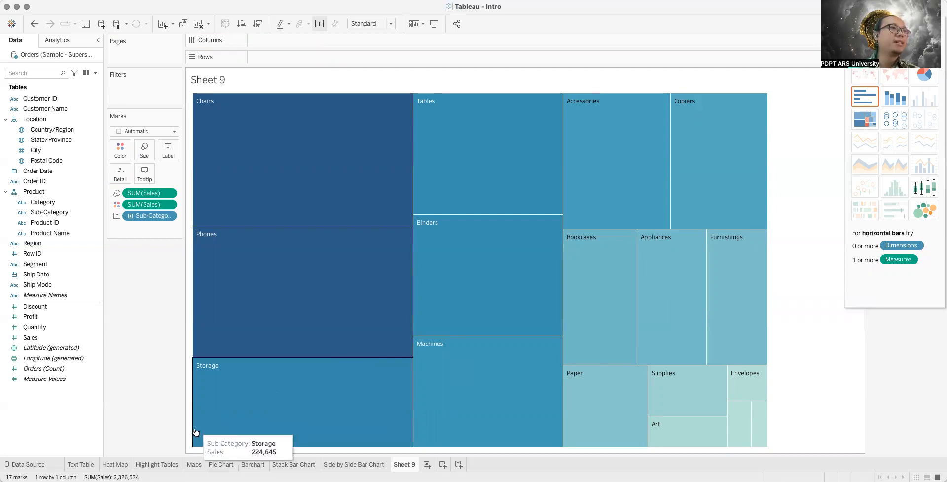
Step: Review the Heat Map sheet for comparison and size the rectangles of the Sheet 9 treemap by Profit instead of Sales
left_click(118, 471)
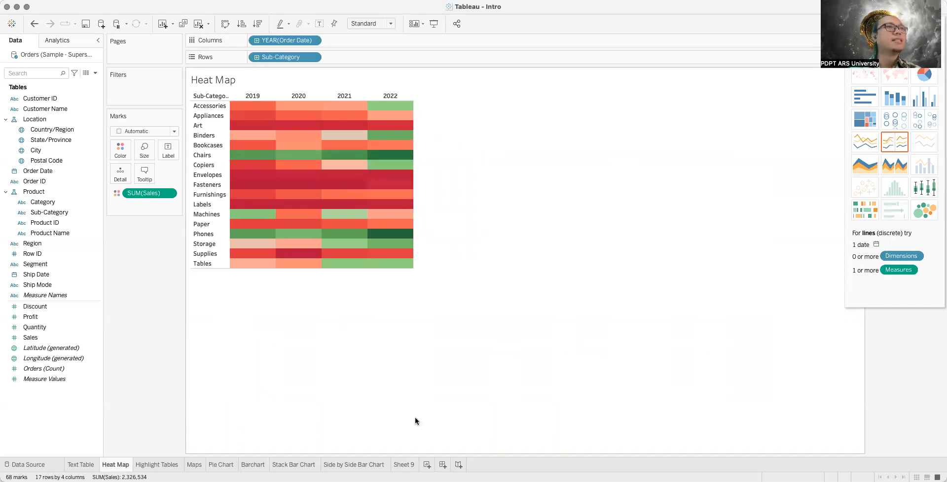
left_click(403, 465)
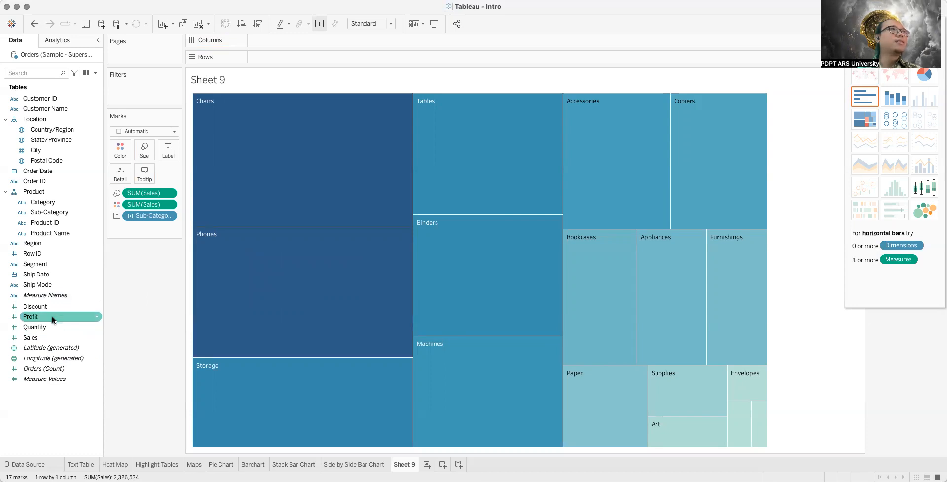
left_click_drag(52, 317, 147, 156)
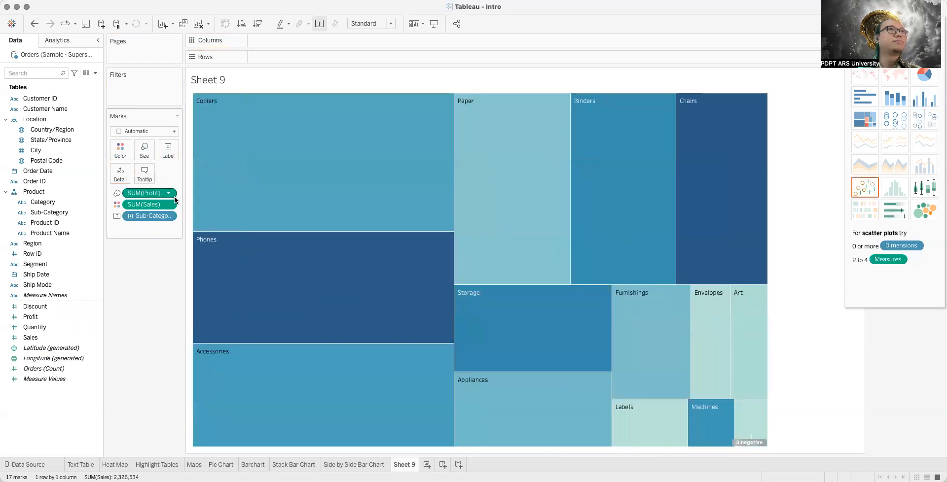
mouse_move(442, 250)
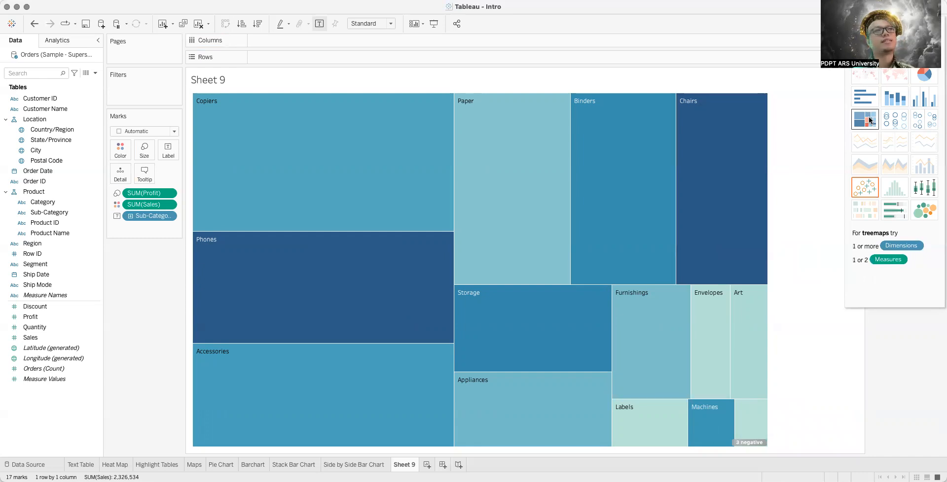
mouse_move(586, 264)
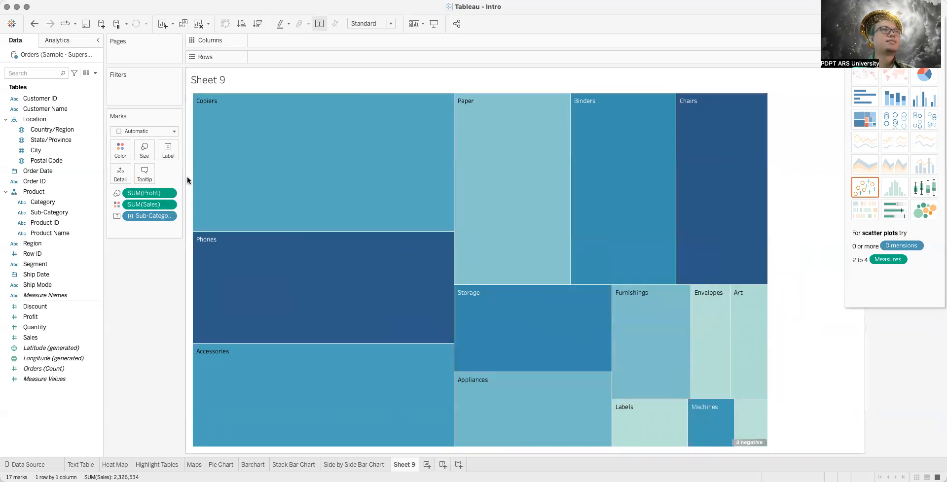
Step: Apply the Red-Green Diverging palette to the treemap's Sales colors
left_click(120, 149)
left_click(156, 183)
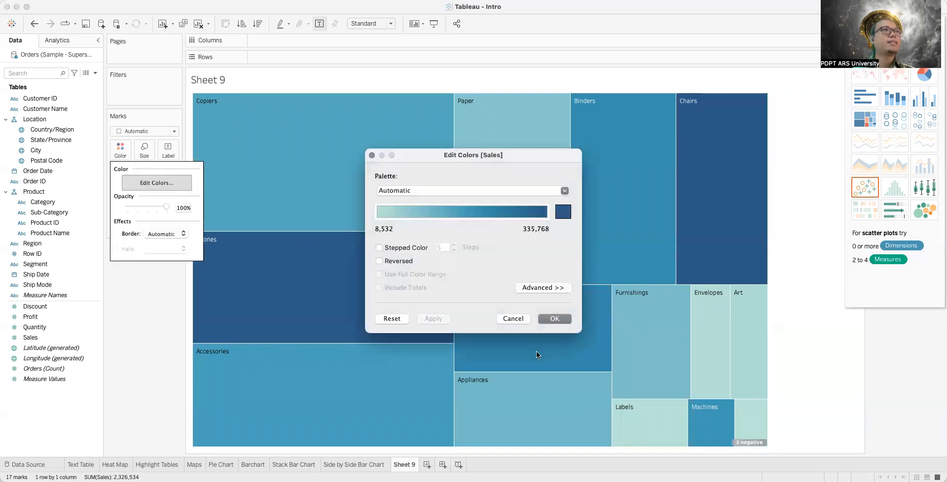
left_click(517, 193)
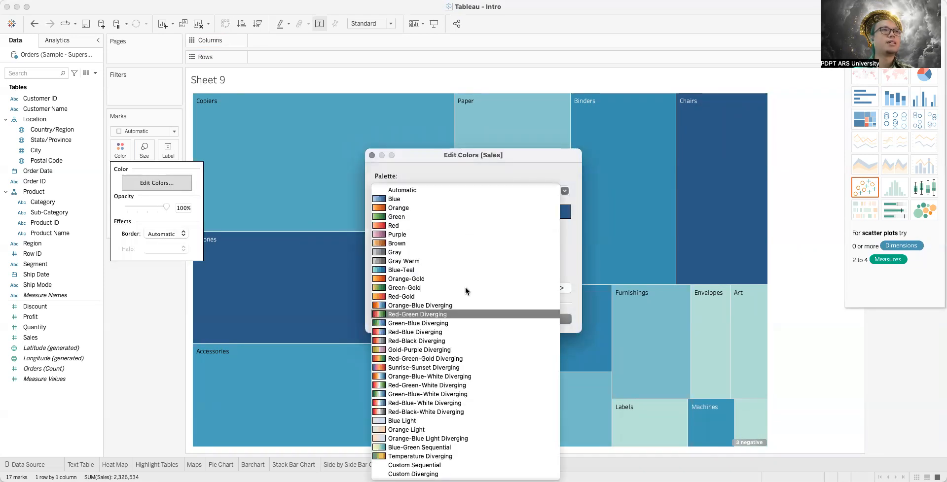
left_click(461, 314)
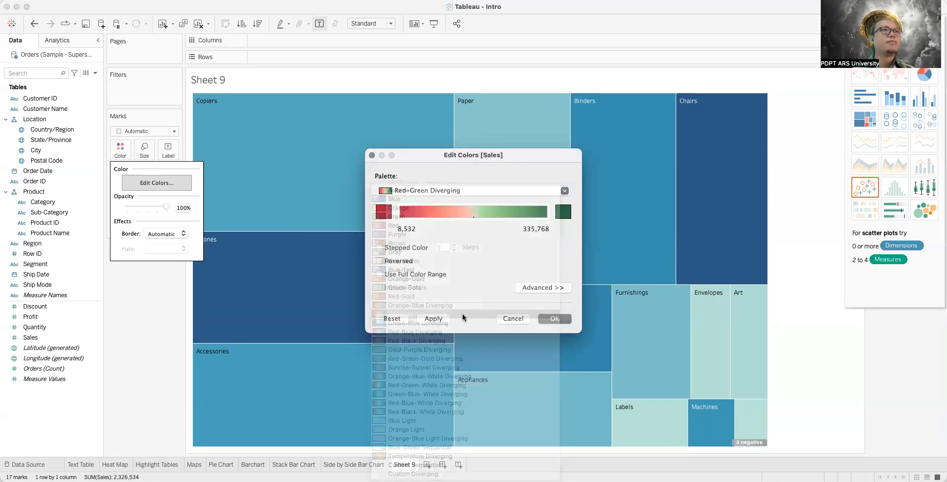
left_click(561, 317)
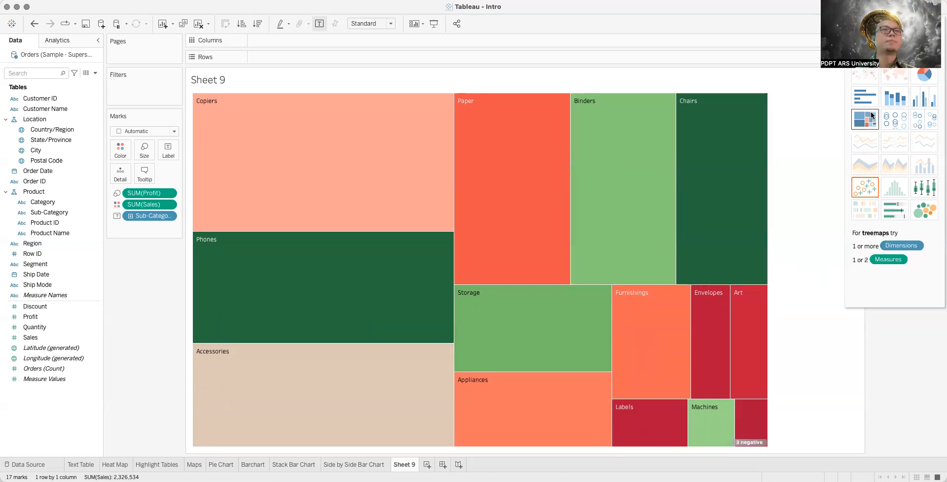
Step: Examine the Profit and Sales of individual treemap sub-categories and review the existing chart sheets from Text Table to Barchart
mouse_move(668, 304)
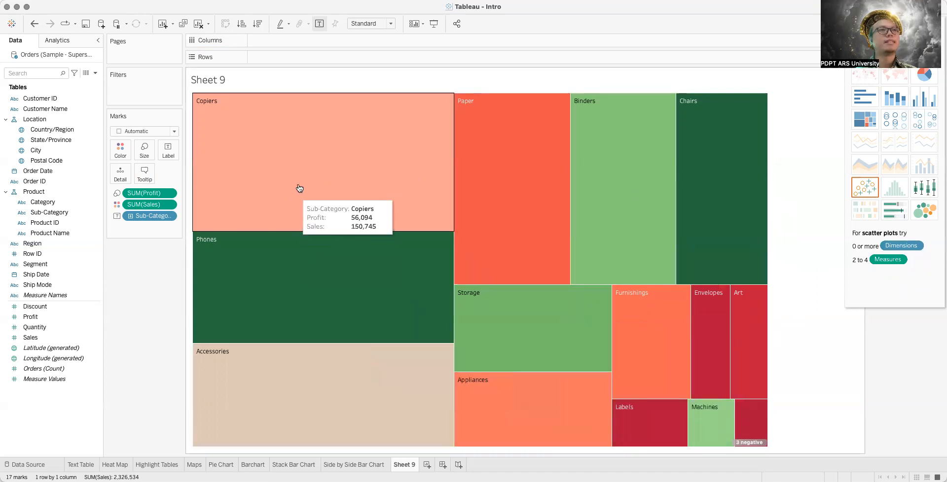
mouse_move(766, 420)
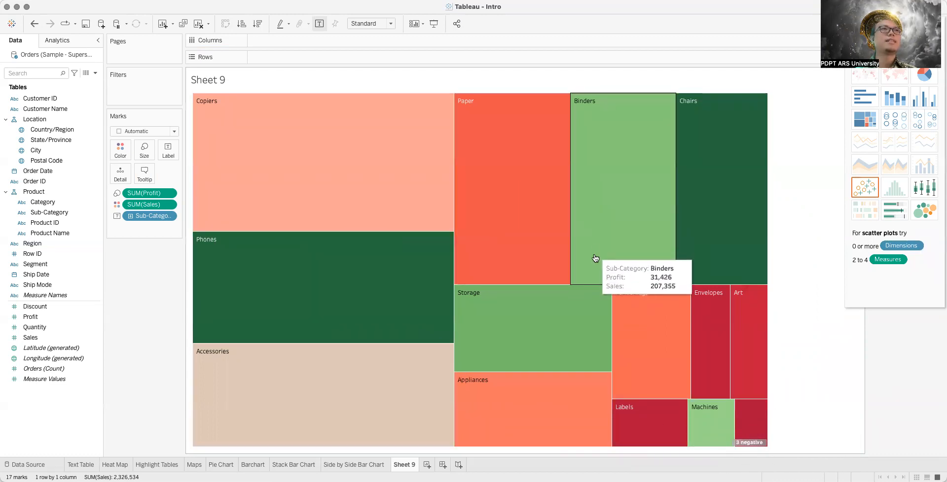
mouse_move(578, 355)
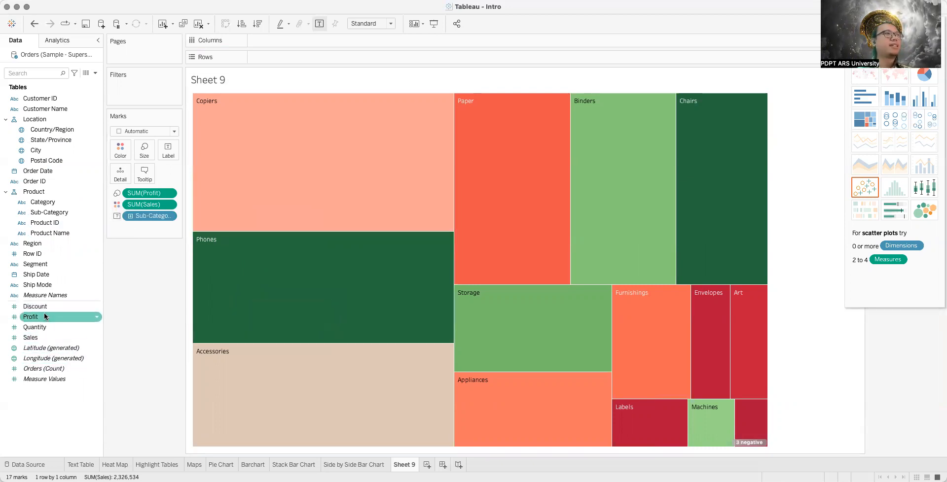
left_click(80, 465)
left_click(115, 464)
left_click(157, 464)
left_click(195, 464)
left_click(220, 465)
left_click(253, 465)
left_click(402, 464)
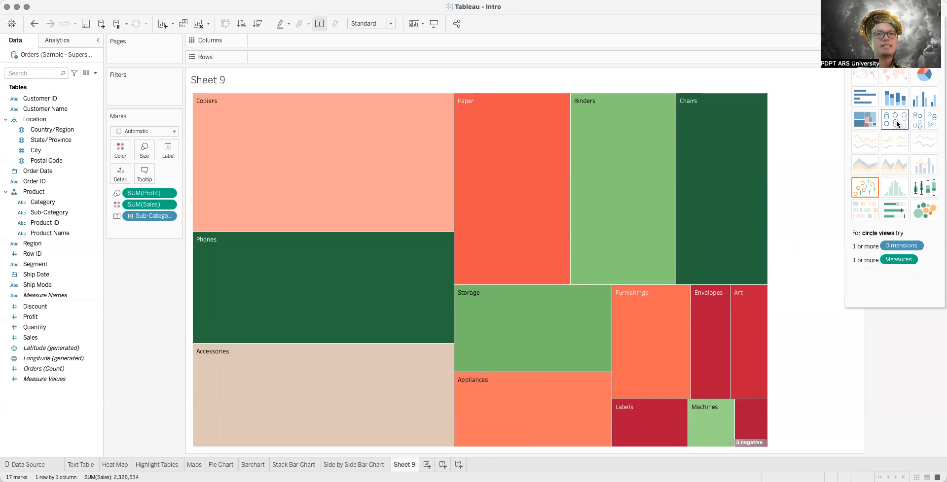
Step: Rename the Sheet 9 worksheet as Tree Maps
double_click(403, 465)
type("Tree Maps")
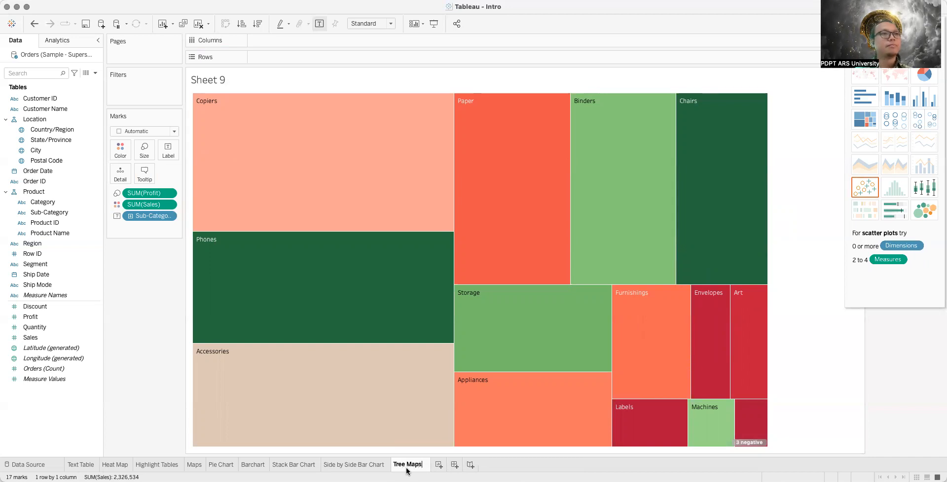
key("Return")
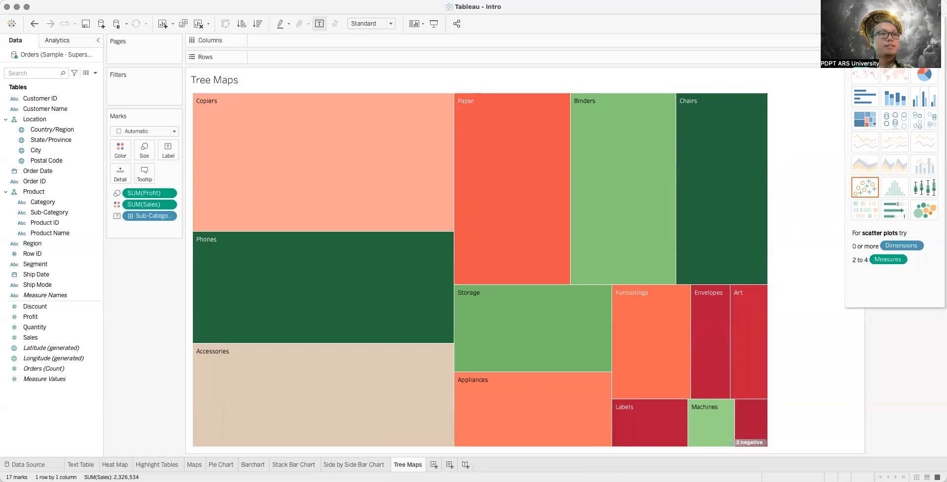
Step: Create a new worksheet with the year of Order Date as columns and Sub-Category as rows
left_click(434, 465)
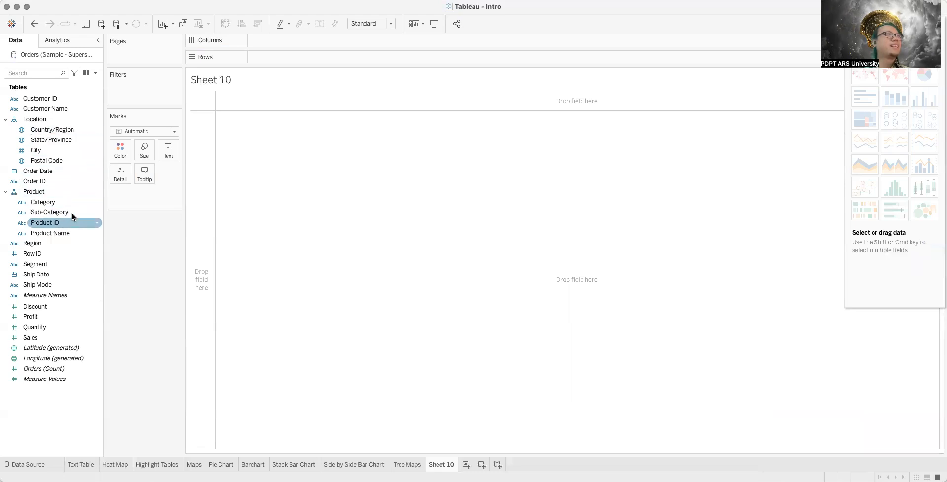
left_click_drag(48, 170, 295, 38)
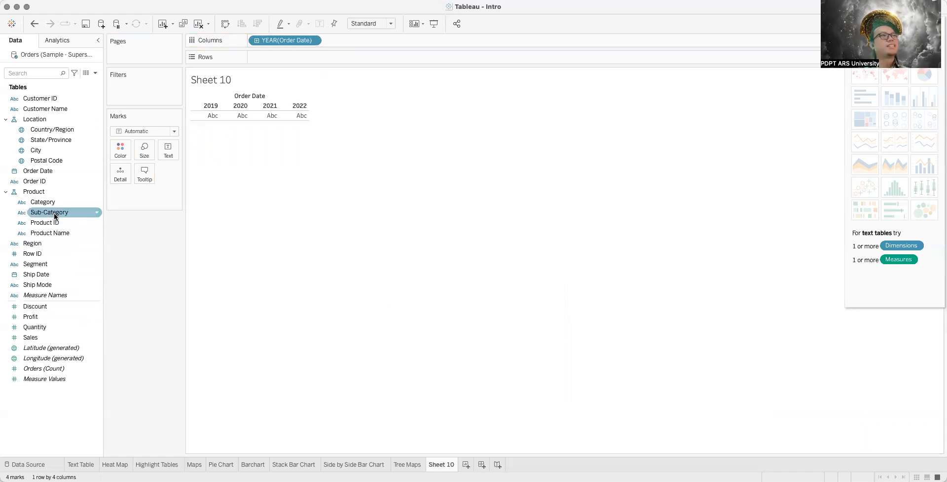
left_click_drag(52, 210, 292, 55)
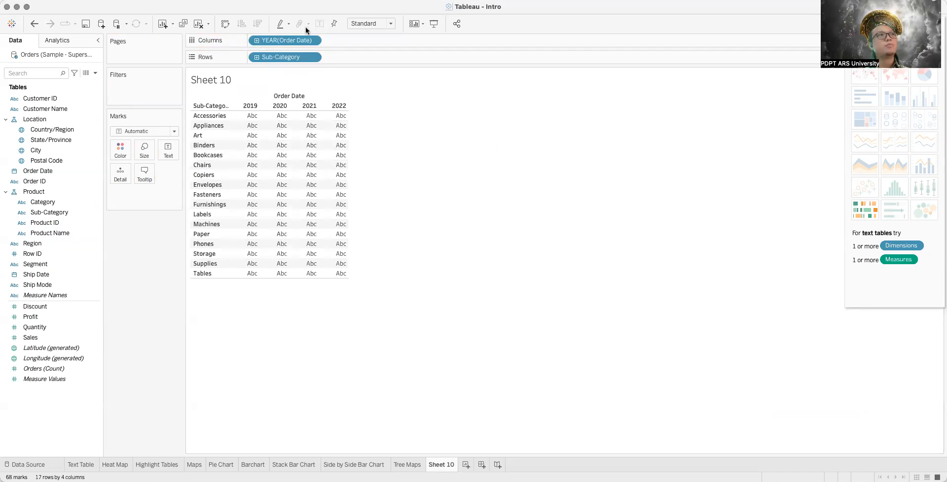
Step: Replace the year of Order Date in the columns with the sum of Quantity
left_click(312, 41)
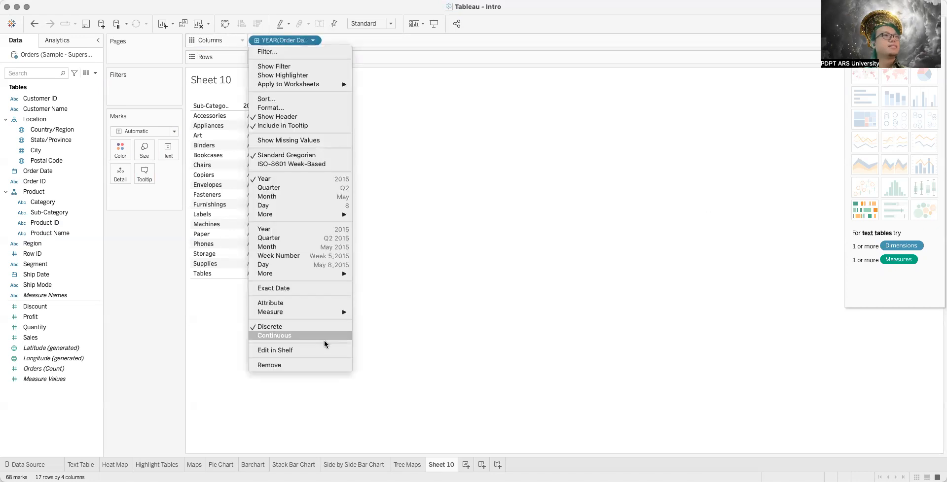
left_click(330, 364)
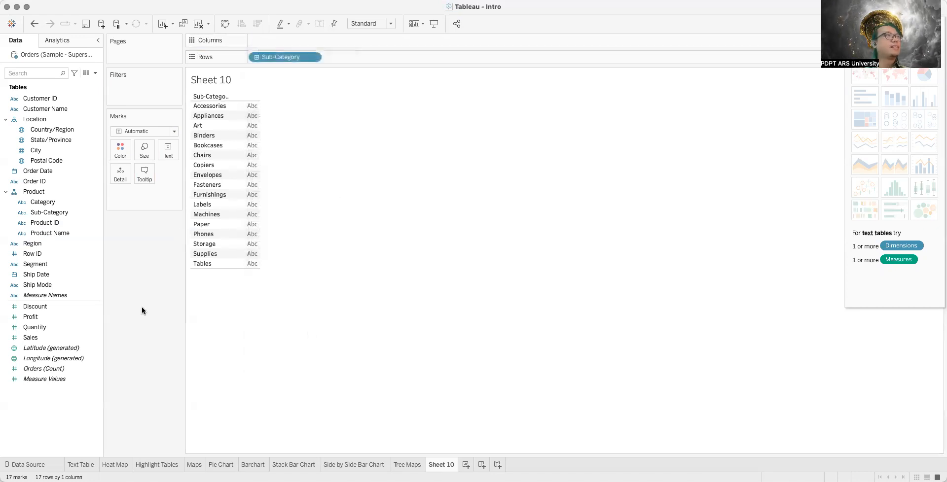
left_click(42, 328)
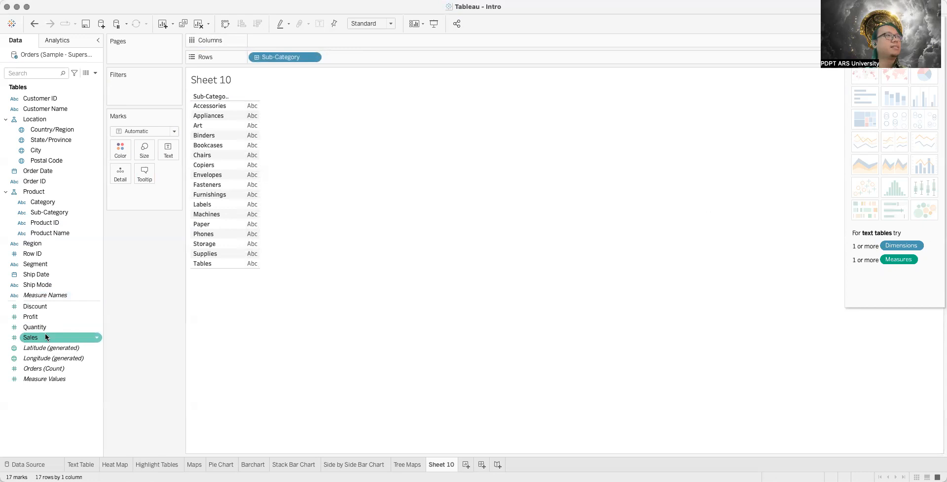
left_click_drag(45, 331, 282, 42)
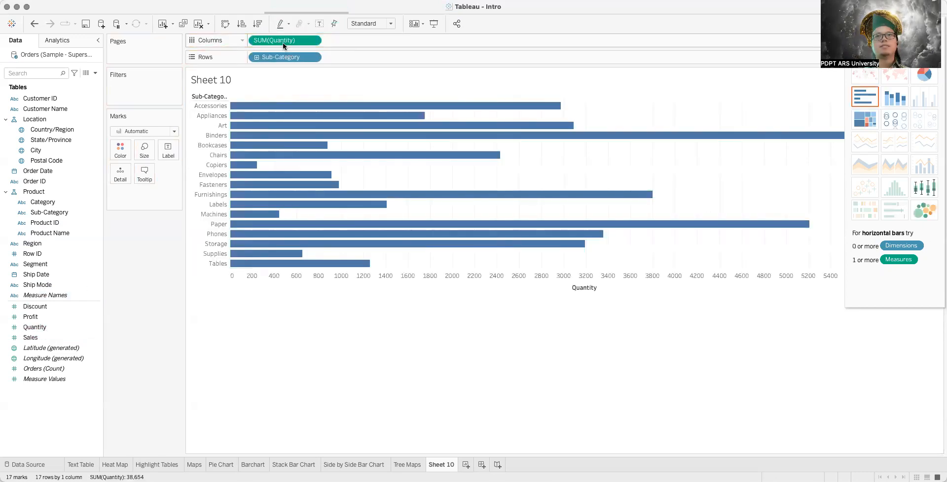
Step: Convert the Quantity bar chart to circle views and inspect the quantities of individual sub-categories
mouse_move(478, 130)
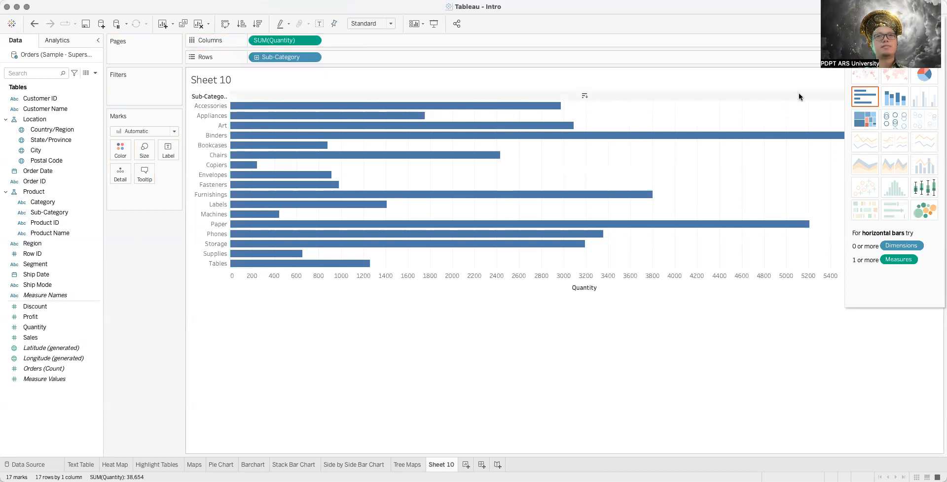
left_click(895, 121)
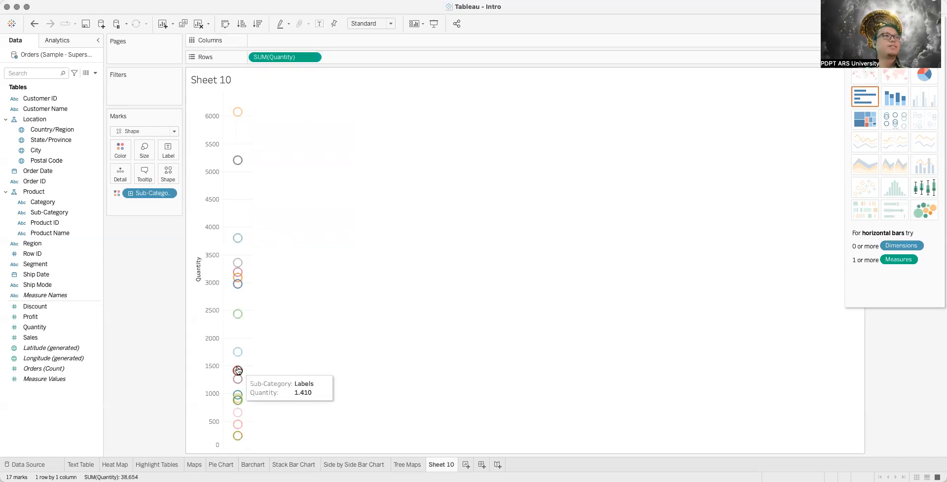
mouse_move(239, 108)
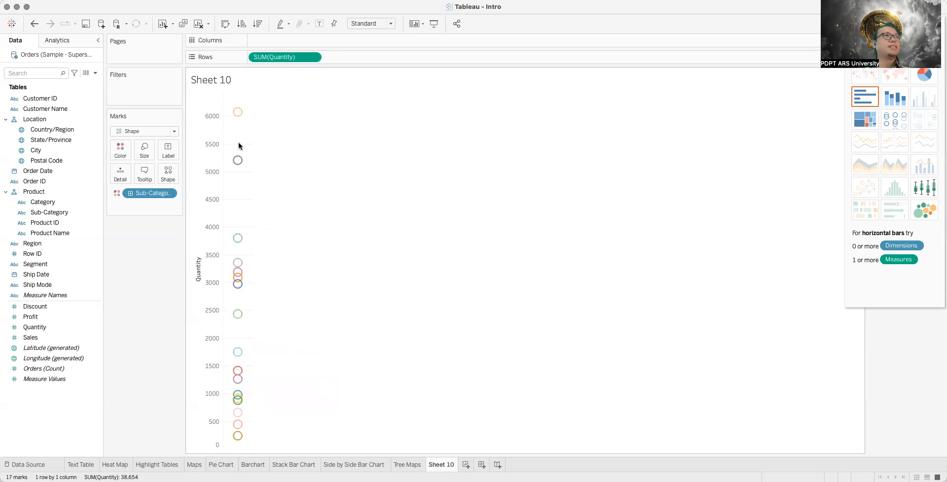
mouse_move(239, 238)
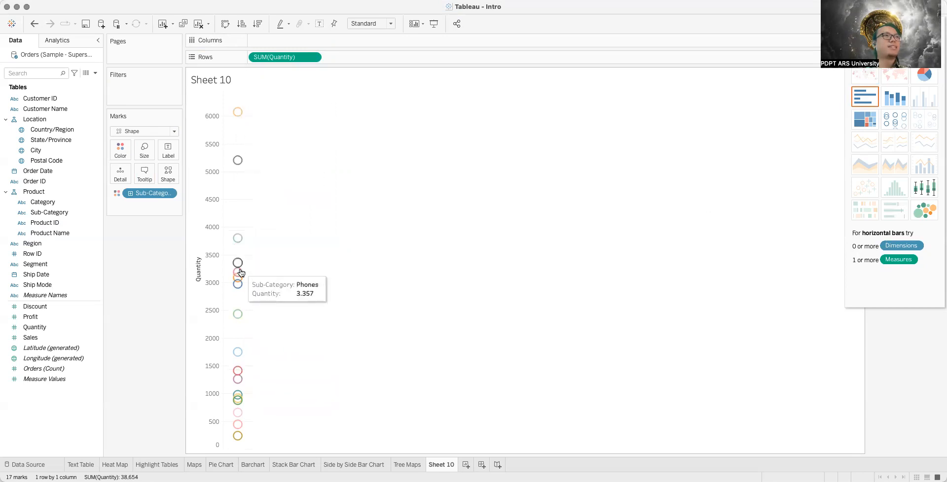
mouse_move(240, 294)
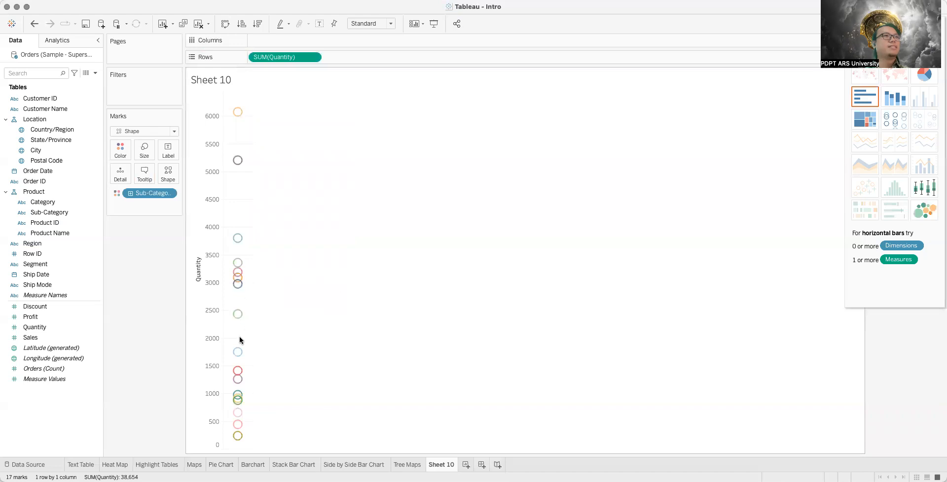
mouse_move(240, 389)
mouse_move(240, 436)
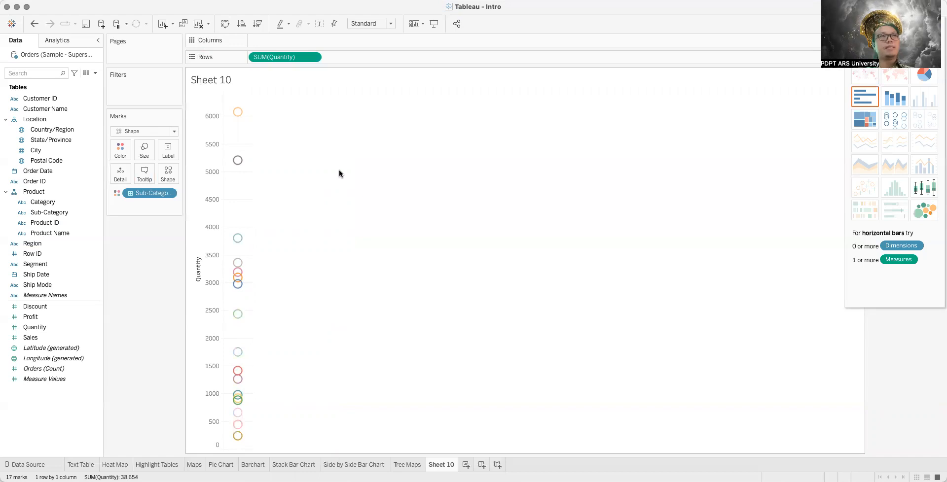
Step: Split the circle view by year of Order Date in the columns
left_click(79, 255)
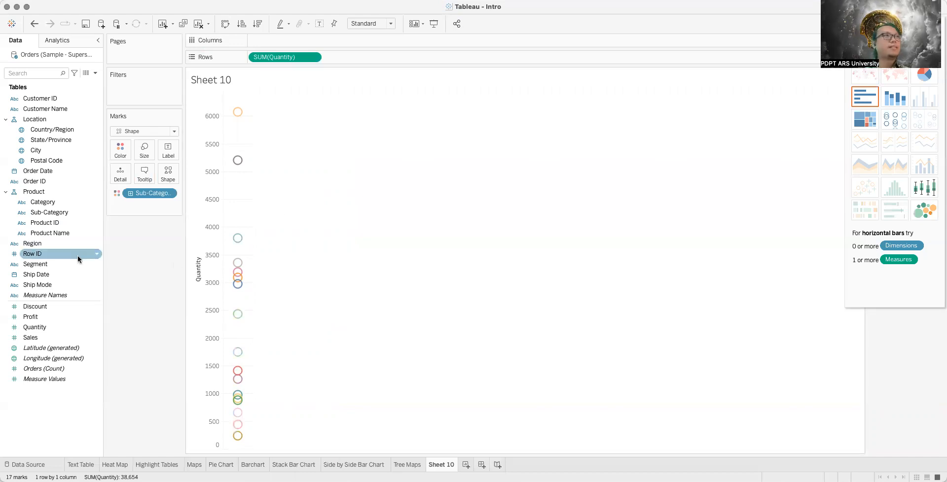
left_click(64, 170)
left_click_drag(63, 170, 291, 39)
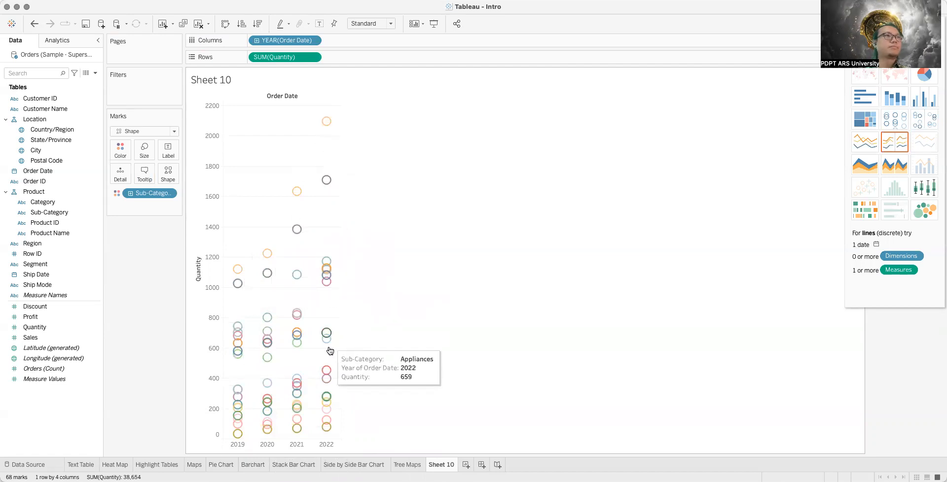
Step: Inspect the yearly circle view, comparing the quantities of the highest and lower sub-category marks from 2019 to 2022
mouse_move(329, 122)
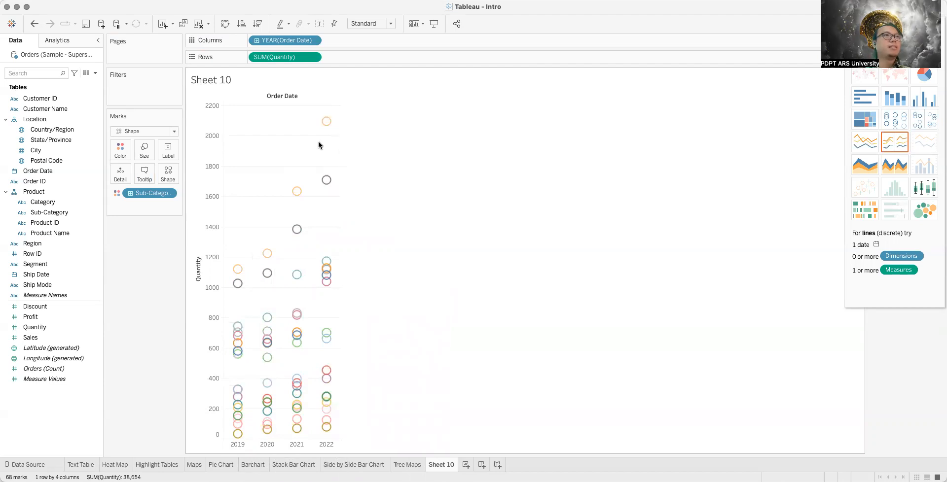
mouse_move(297, 192)
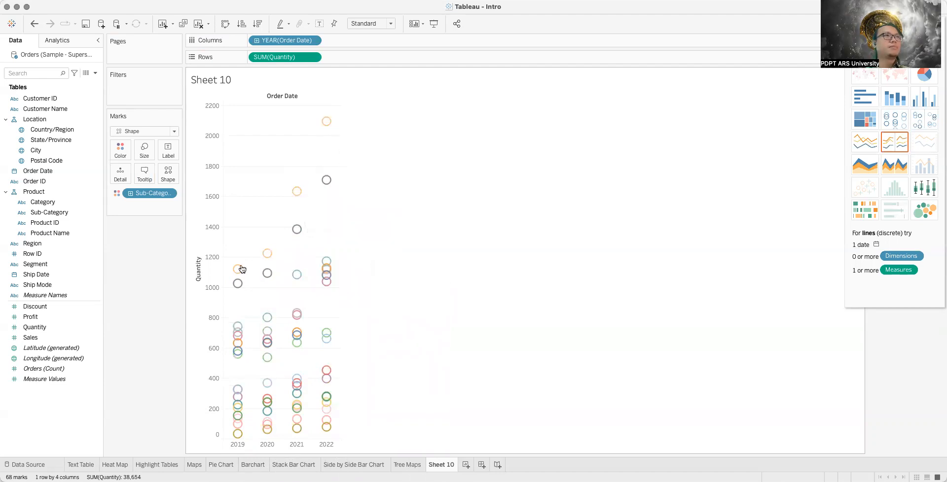
mouse_move(262, 258)
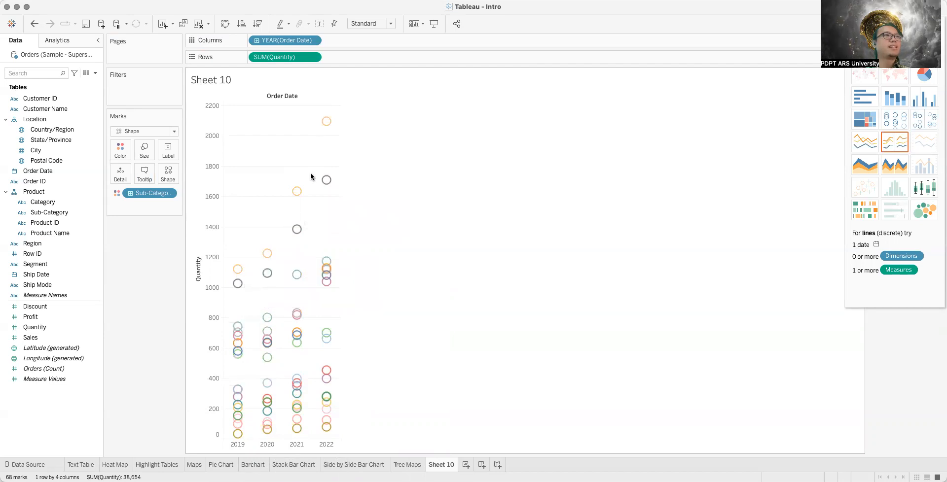
mouse_move(333, 183)
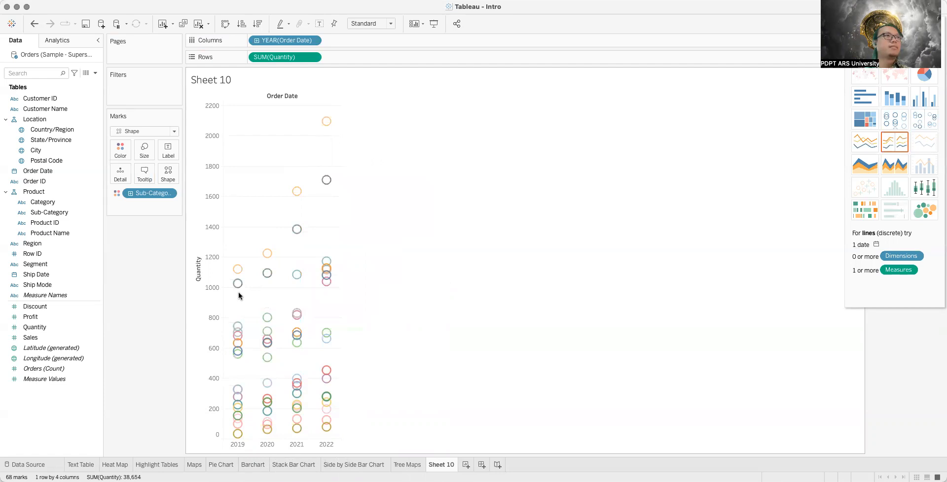
mouse_move(238, 326)
mouse_move(328, 259)
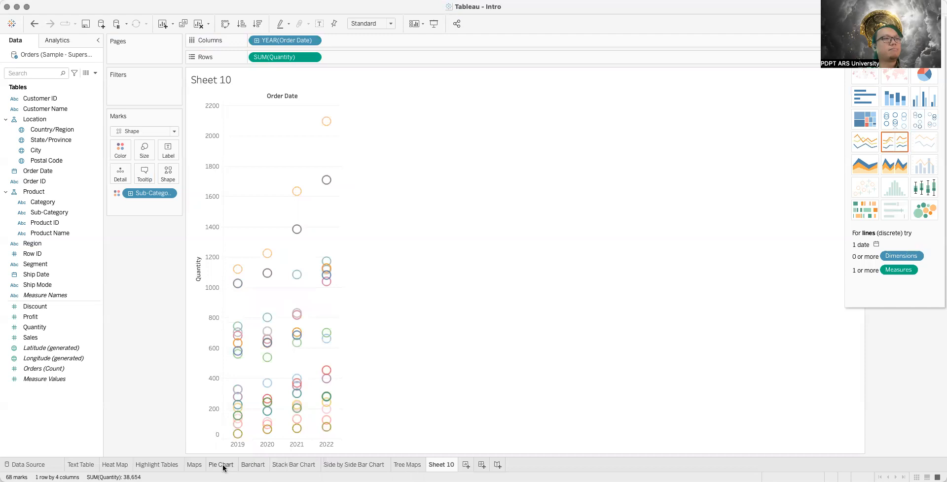
Step: Review the Barchart and Tree Maps worksheets, and return to Sheet 10 to compare its circle view
left_click(251, 466)
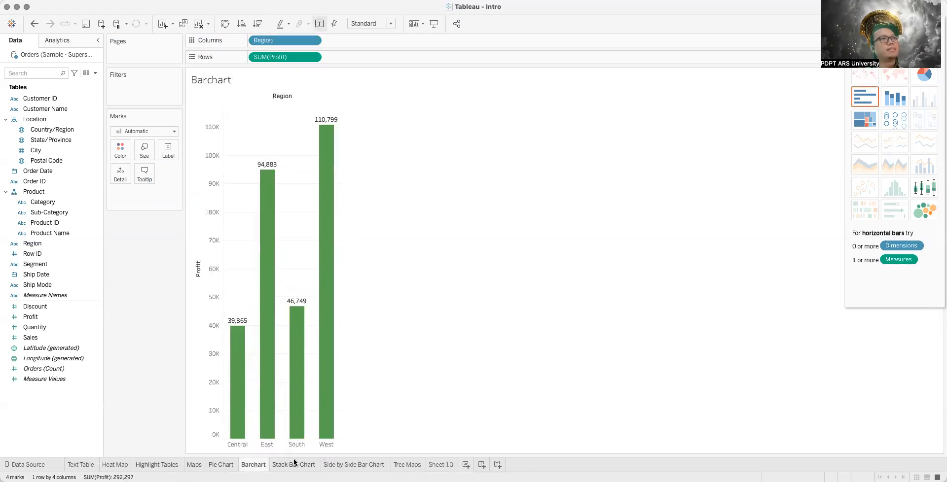
left_click(417, 466)
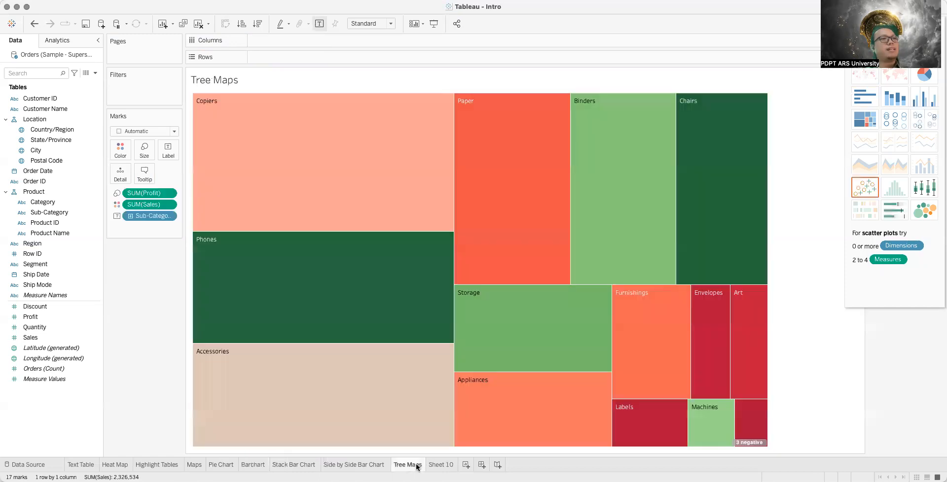
left_click(439, 466)
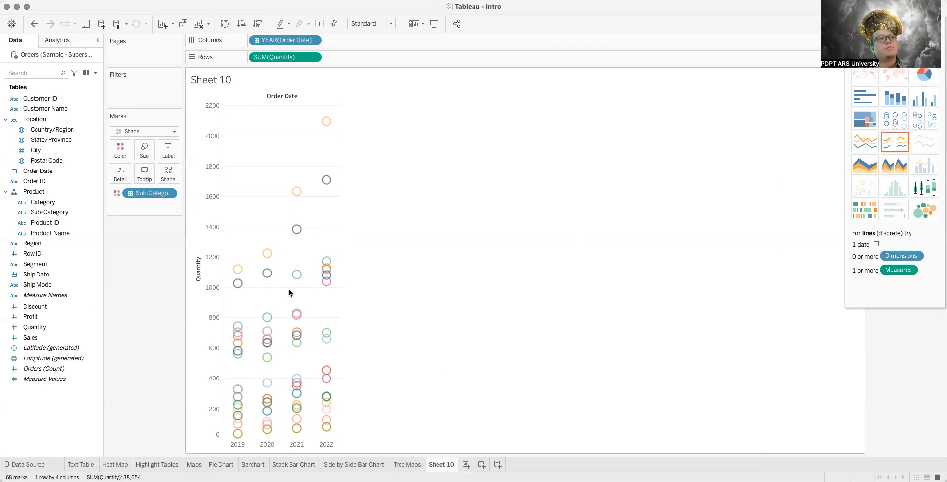
mouse_move(328, 329)
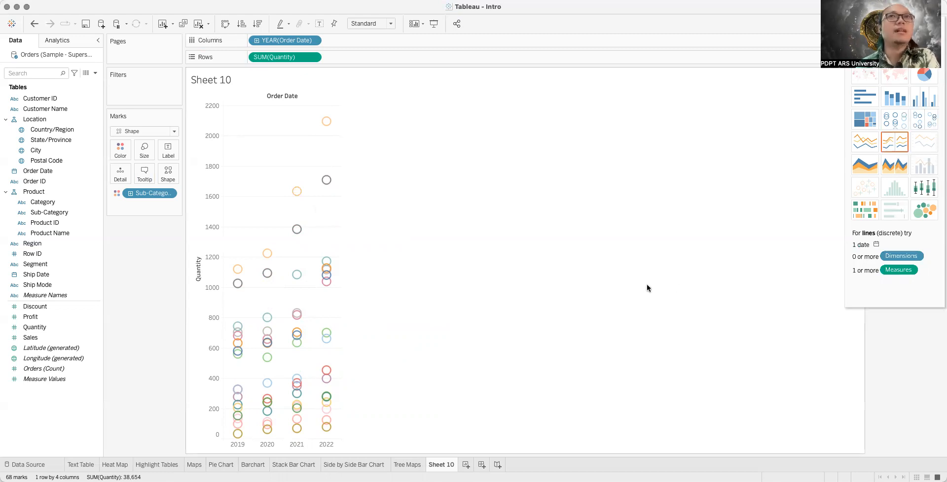
Step: Compare the side-by-side circles layout of Quantity with the circle views layout, ending on circle views
left_click(932, 124)
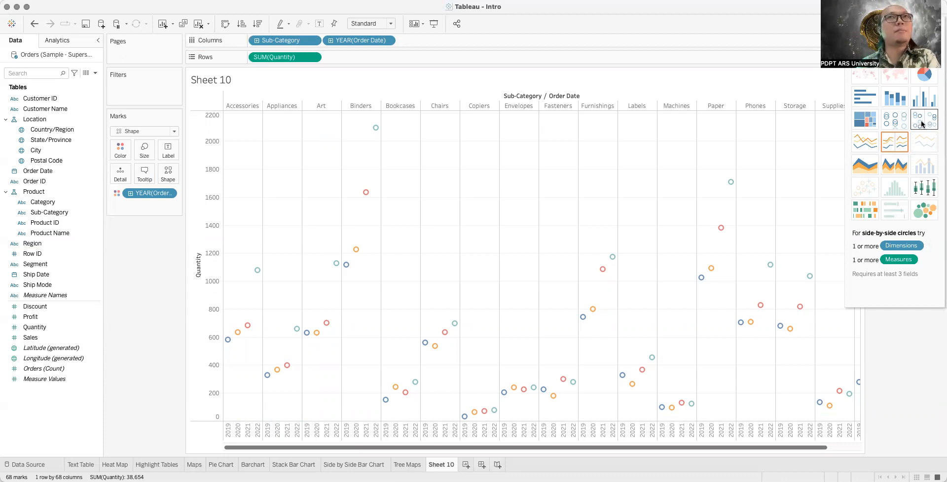
mouse_move(347, 266)
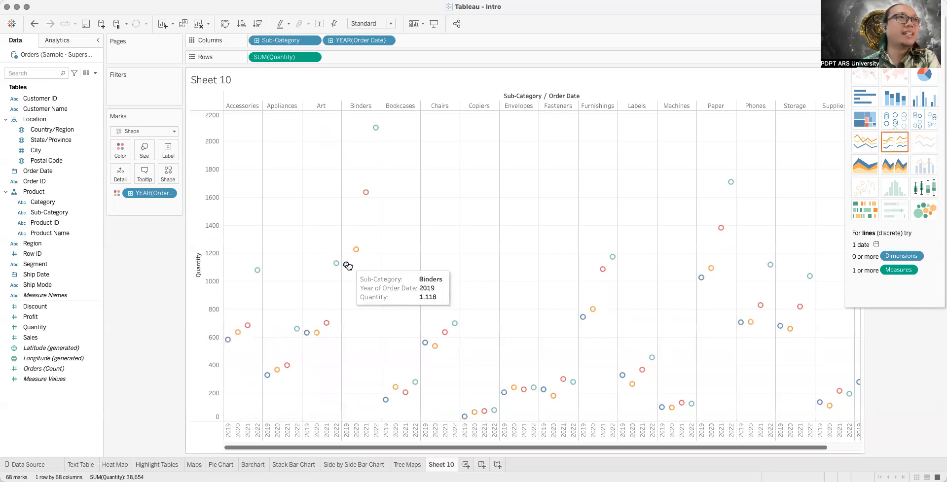
left_click(890, 124)
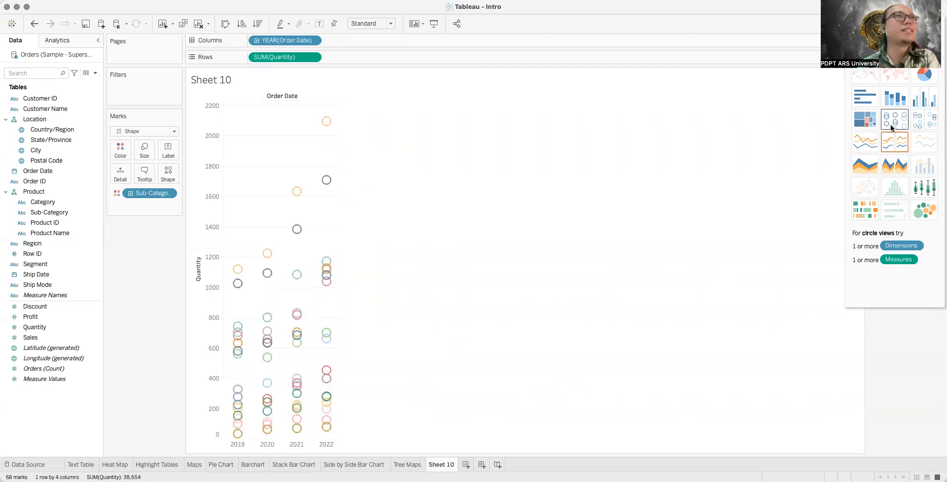
left_click(924, 122)
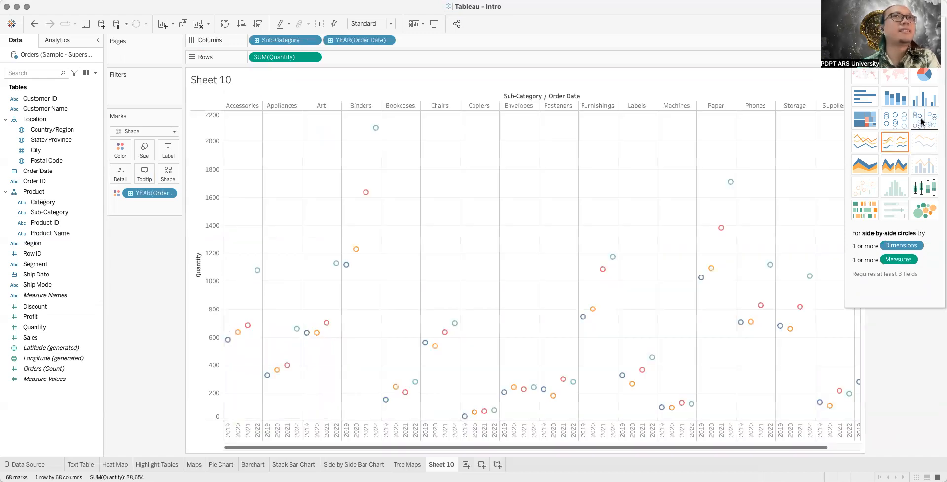
left_click(904, 119)
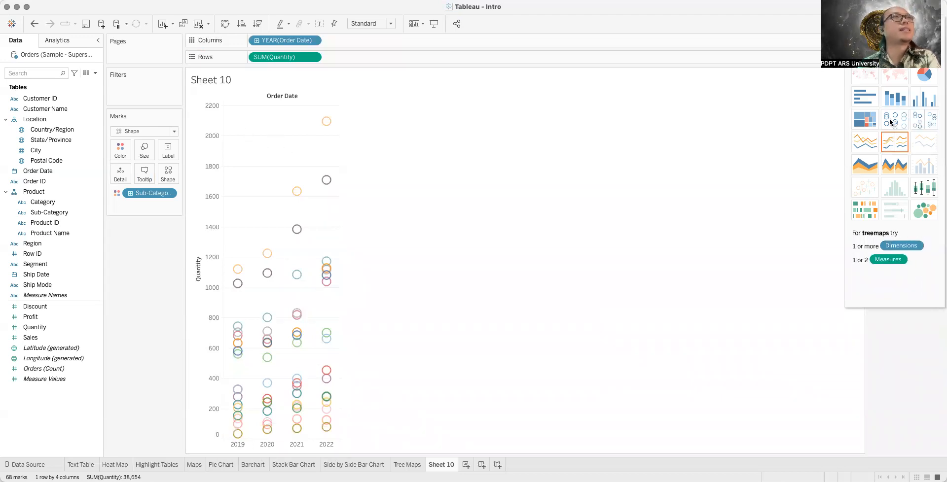
Step: Break the yearly circle view down by quarter of Order Date and inspect individual sub-category quantities in the quarters
left_click(257, 40)
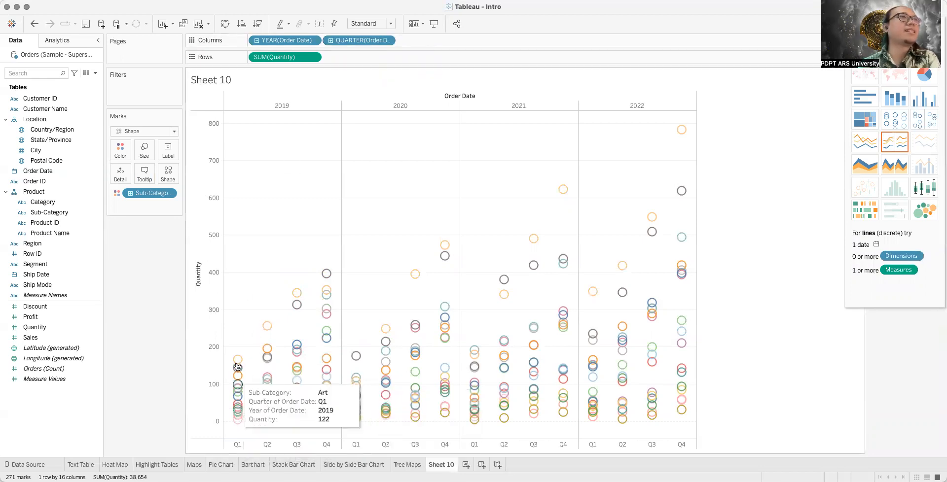
mouse_move(268, 328)
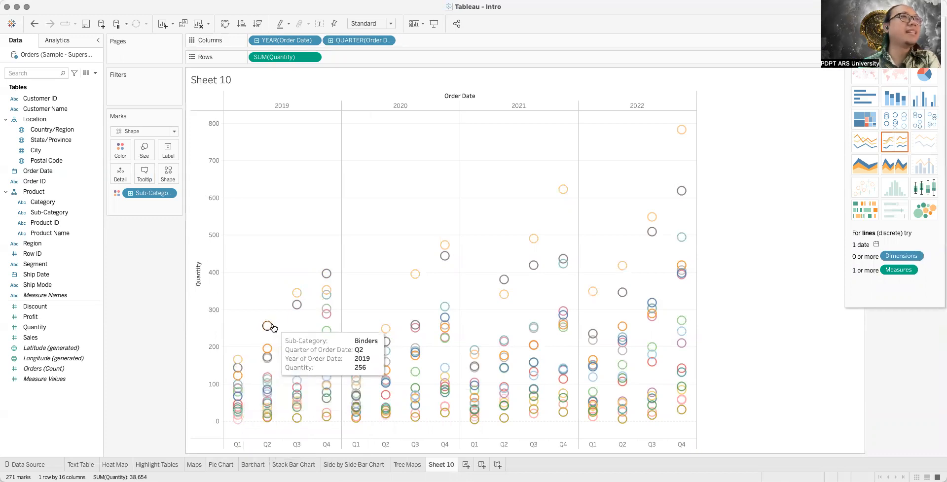
mouse_move(328, 276)
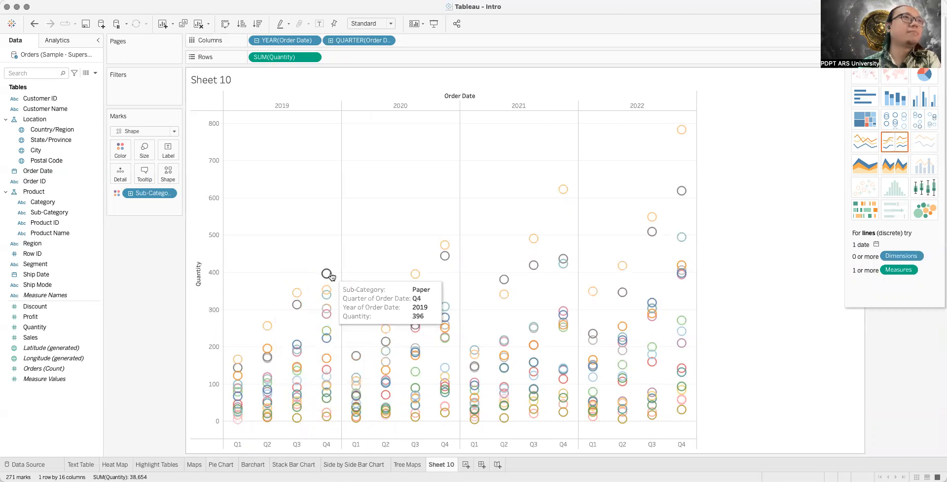
mouse_move(297, 294)
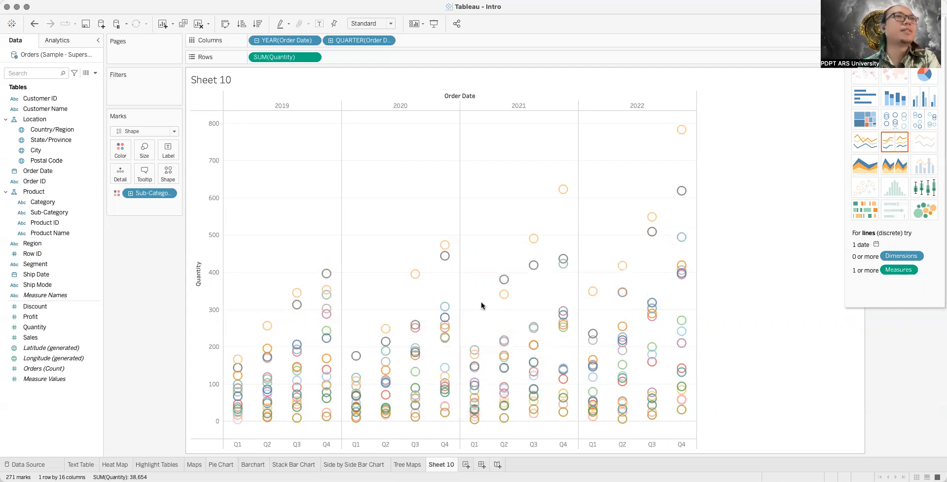
mouse_move(448, 246)
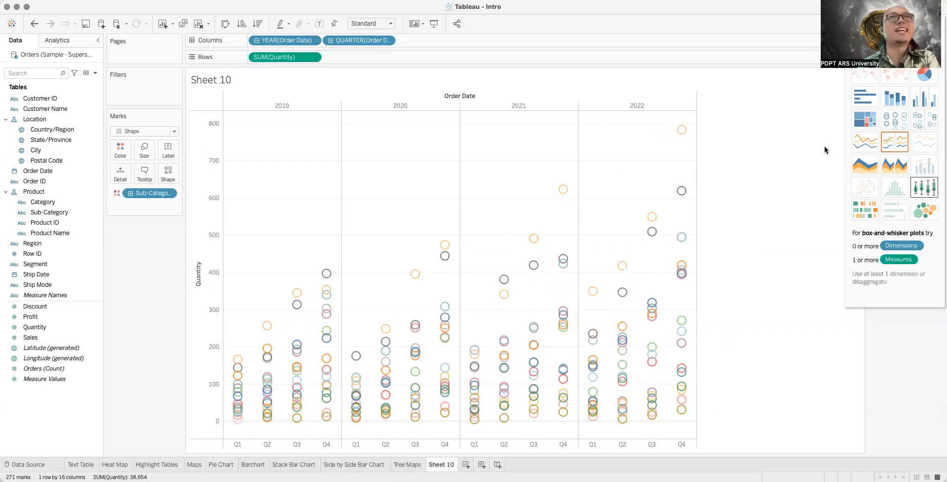
Step: Remove the quarter of Order Date from the columns
left_click(388, 41)
left_click(398, 367)
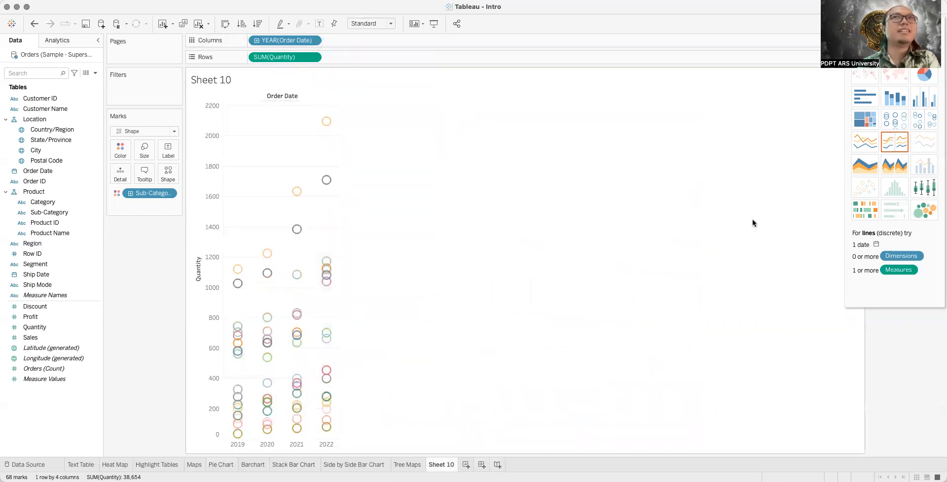
Step: Show the yearly quantities as side-by-side circles, look across all sub-categories, and switch back to circle views
left_click(933, 121)
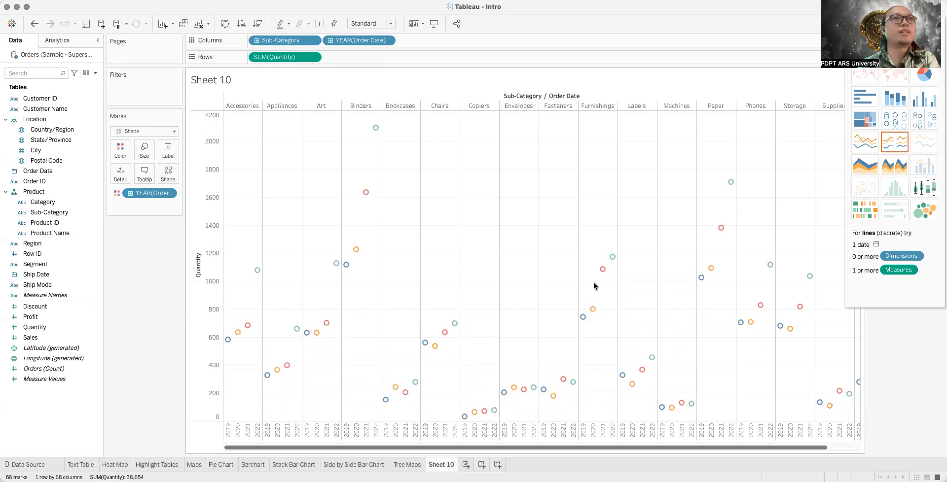
scroll(594, 283, "right", 3)
scroll(594, 284, "left", 3)
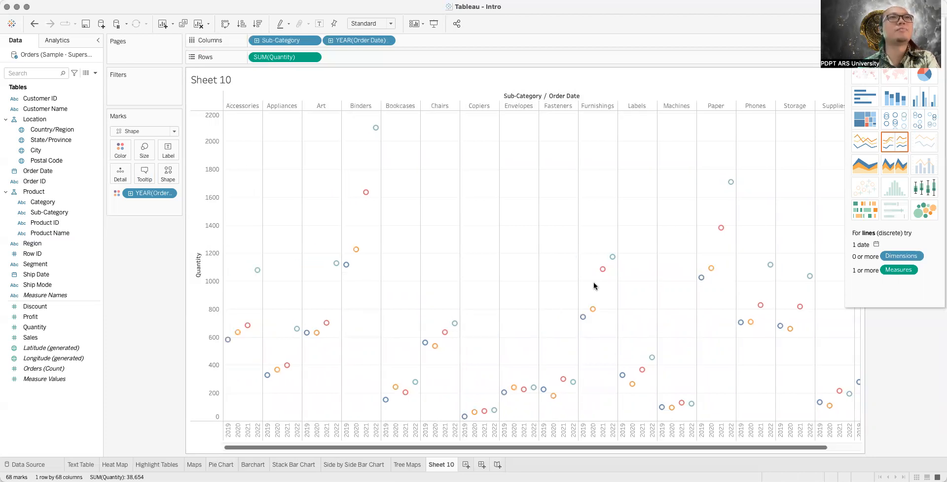
left_click(904, 122)
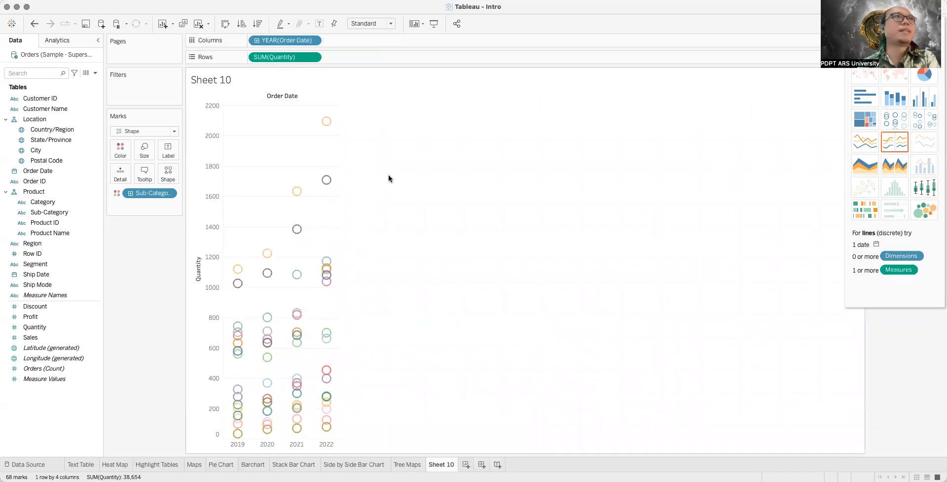
Step: Drill the year of Order Date in the columns down to quarters and months
left_click(256, 42)
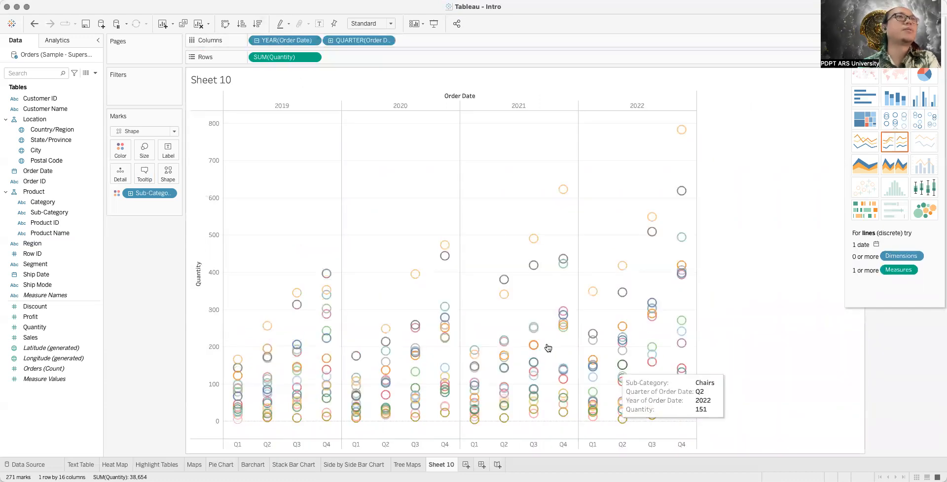
left_click(330, 41)
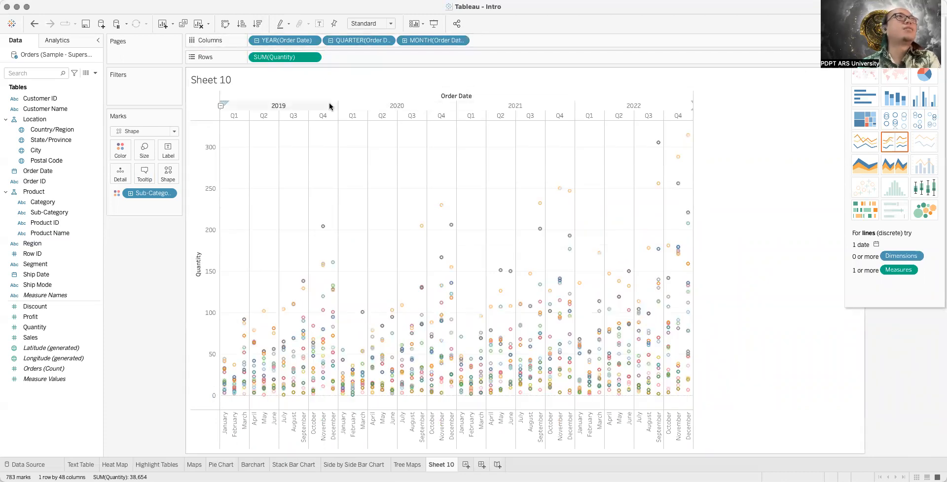
Step: Filter the year of Order Date to 2022 only, excluding 2019, 2020 and 2021
left_click(312, 41)
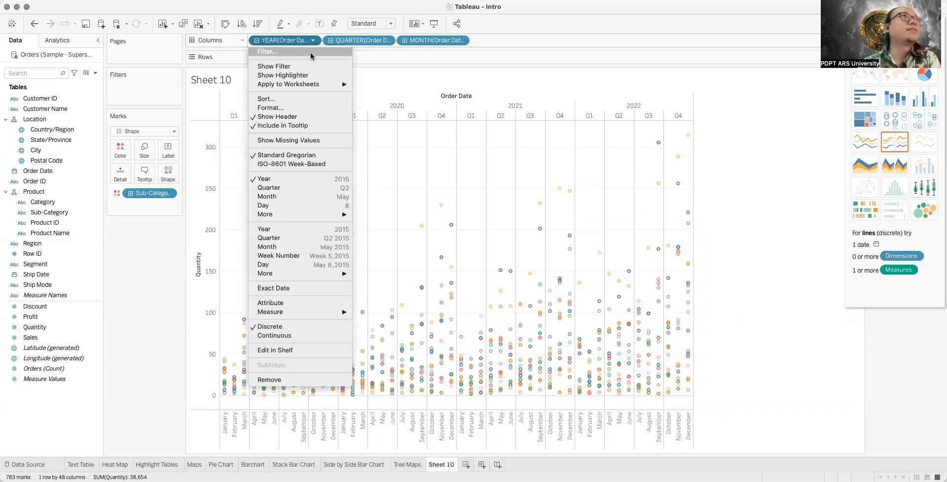
left_click(274, 52)
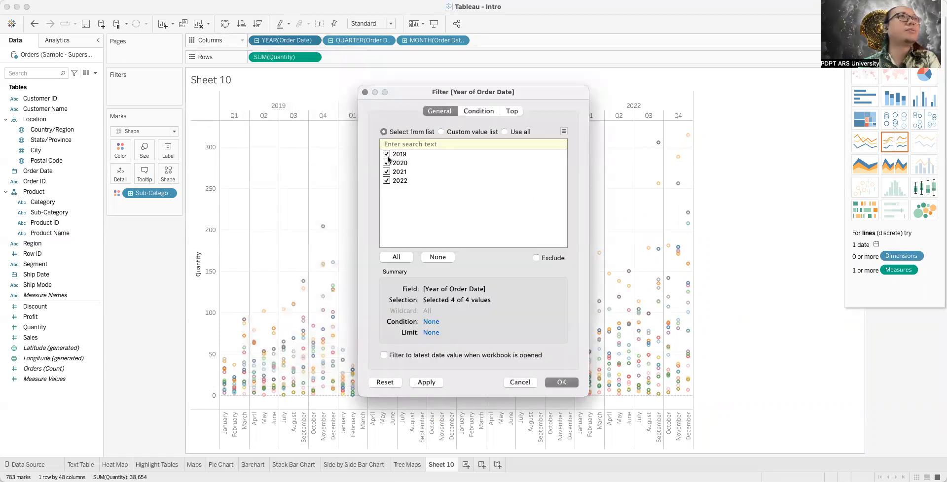
left_click(387, 172)
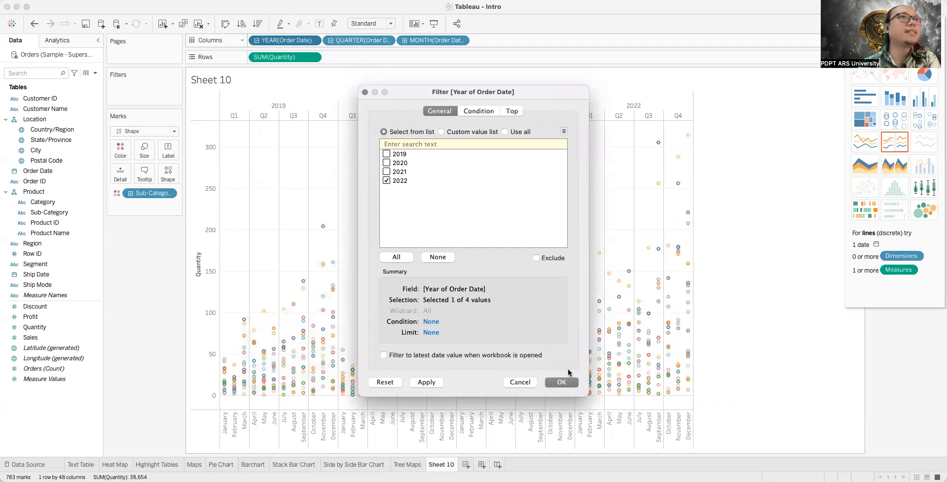
left_click(567, 381)
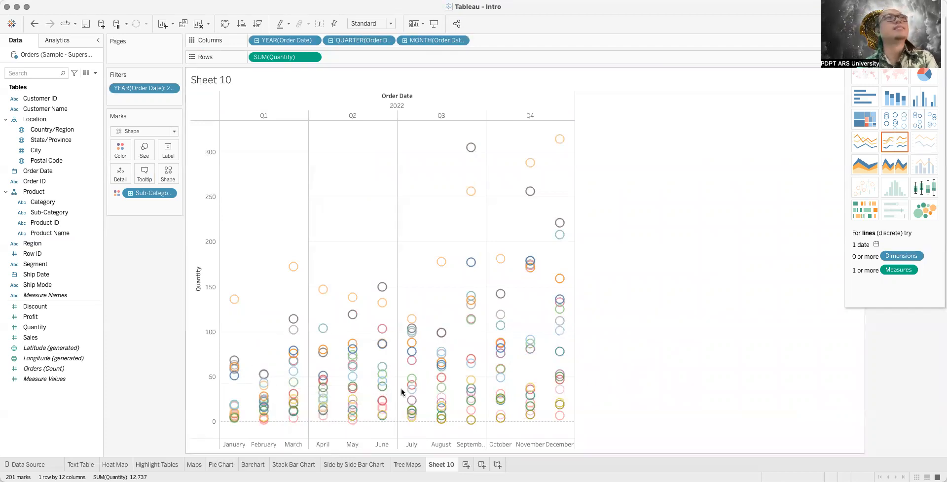
Step: Edit the year of Order Date filter to include 2019, 2020, 2021 and 2022
left_click(312, 42)
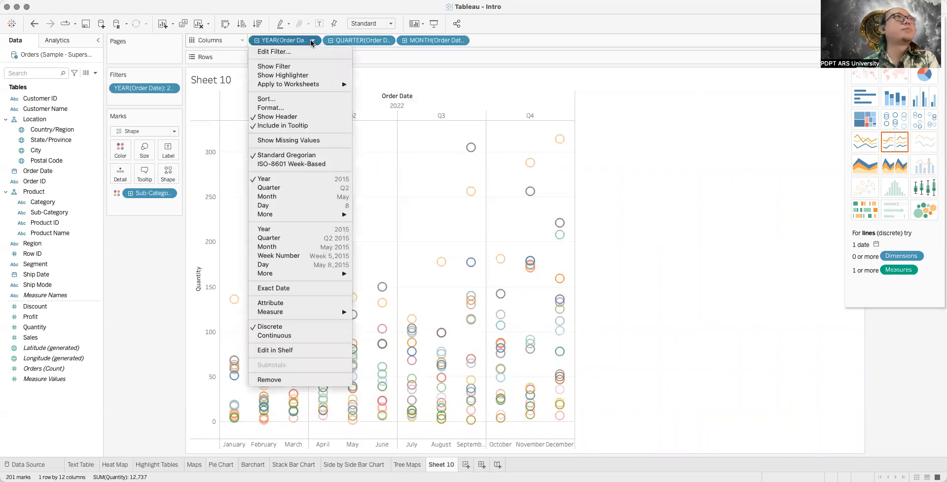
left_click(311, 52)
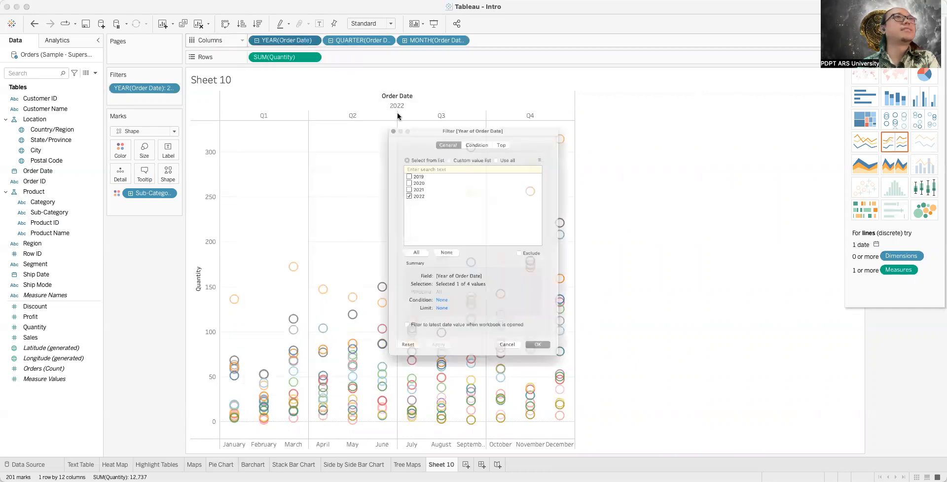
left_click(386, 155)
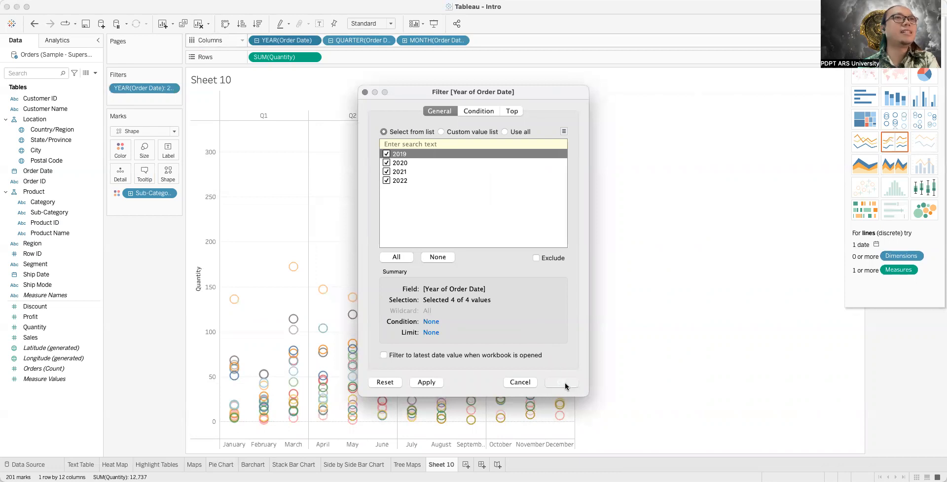
left_click(565, 383)
Step: Remove the month of Order Date from the columns and inspect the quarterly quantities of individual sub-categories
left_click(460, 40)
left_click(490, 369)
mouse_move(502, 281)
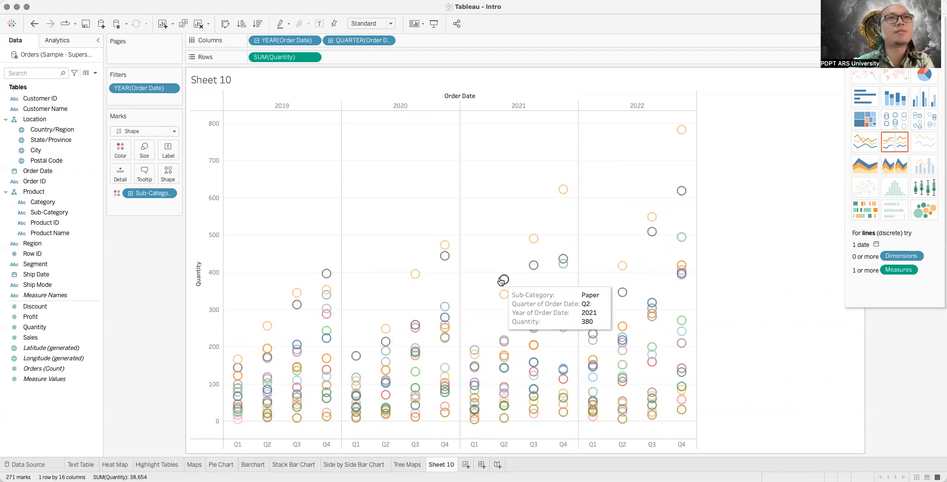
mouse_move(655, 216)
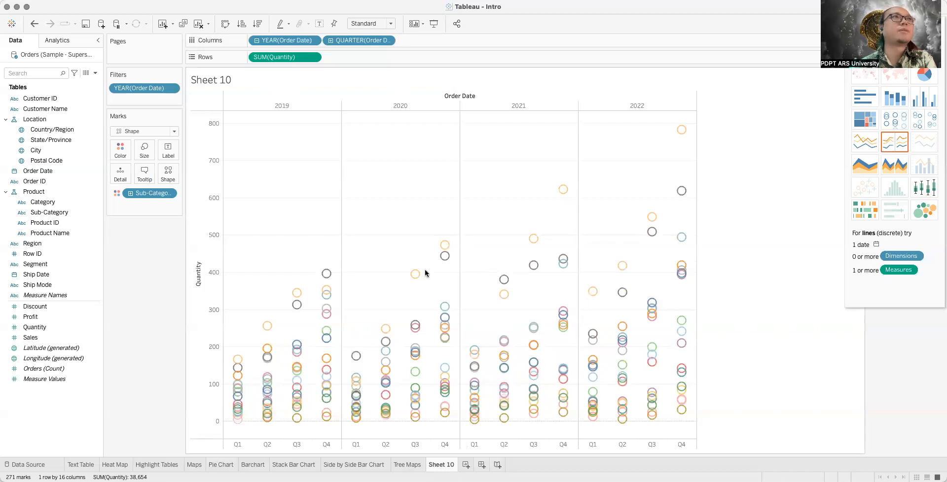
Step: Remove the quarter of Order Date from the columns and drill the year down to quarters again
left_click(387, 40)
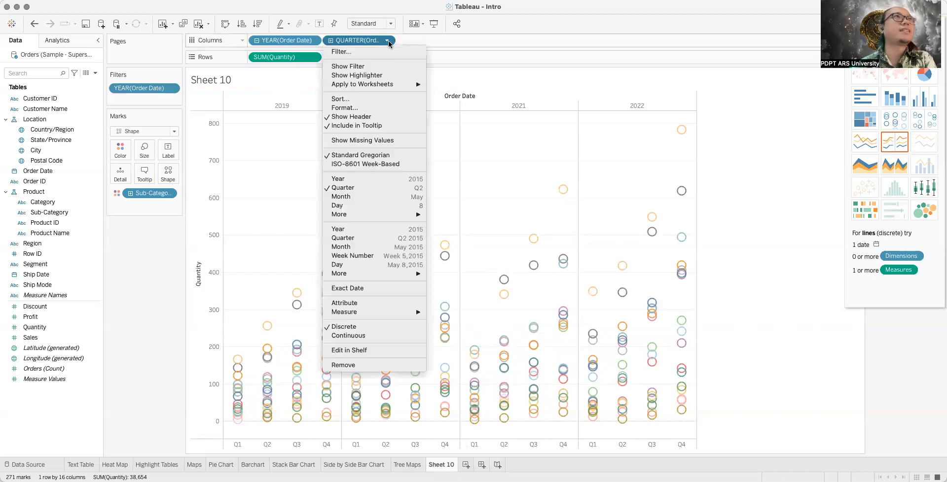
left_click(379, 364)
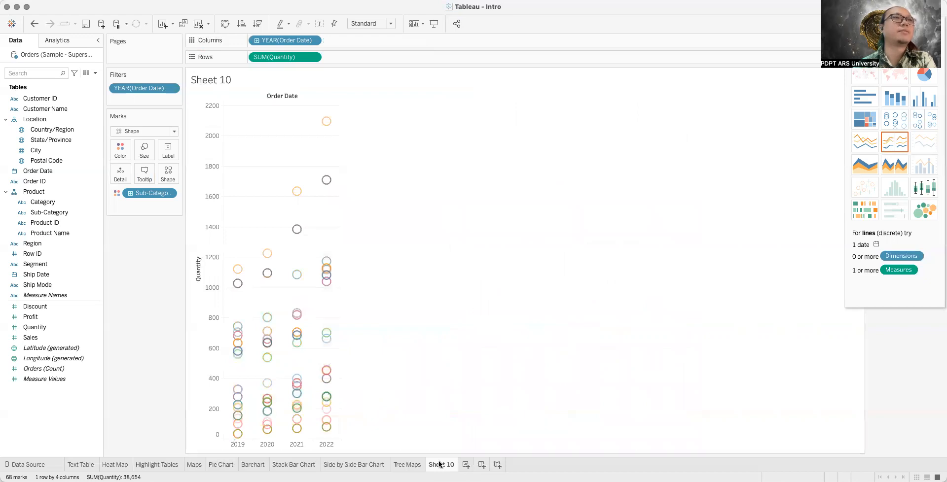
left_click(256, 40)
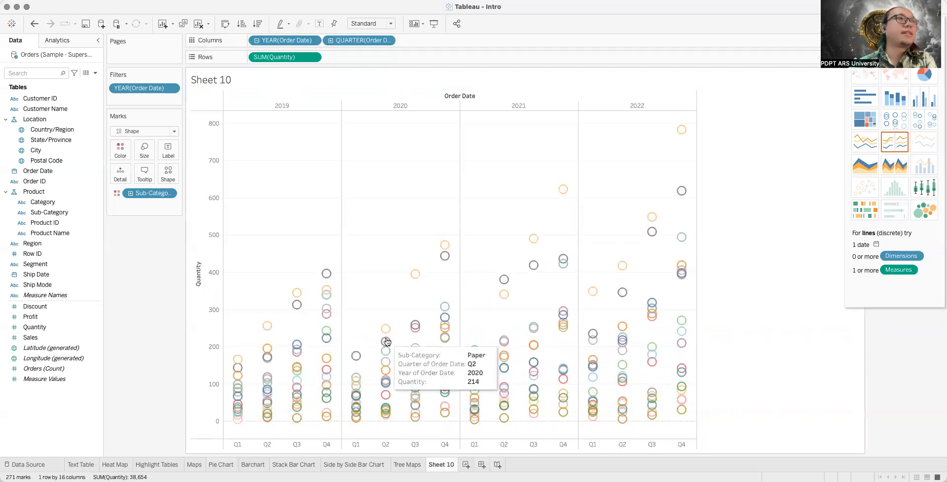
Step: Rename the worksheet as Circle View
double_click(438, 465)
type("Circle View")
key("Return")
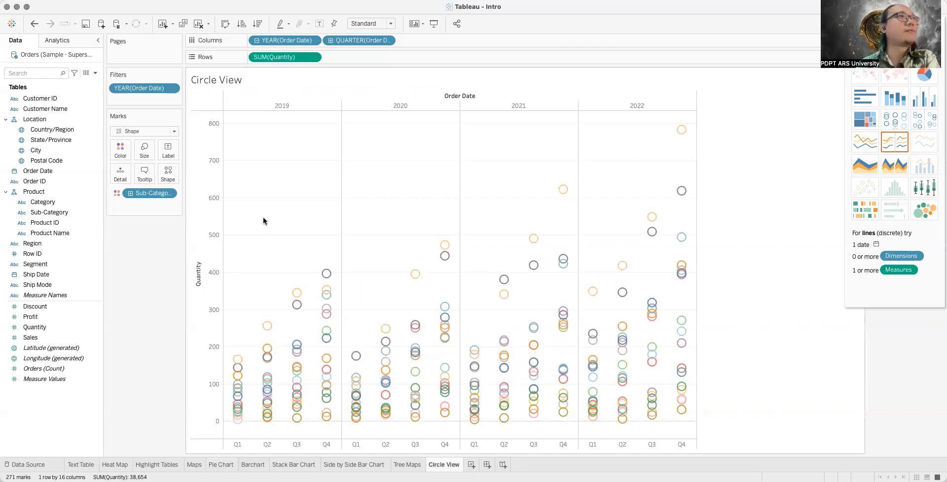
Step: Review the colors assigned to each sub-category and the available swatches in the Automatic palette
left_click(120, 149)
left_click(156, 183)
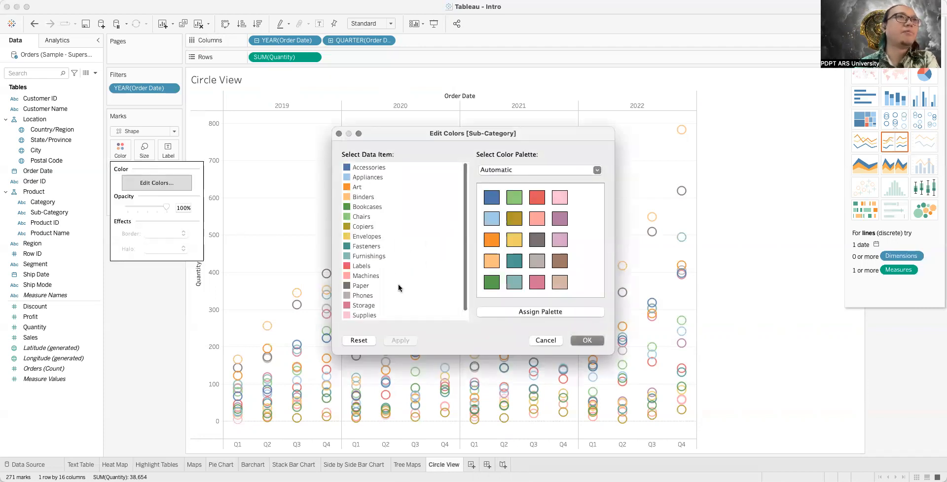
scroll(398, 284, "down", 1)
scroll(402, 302, "up", 1)
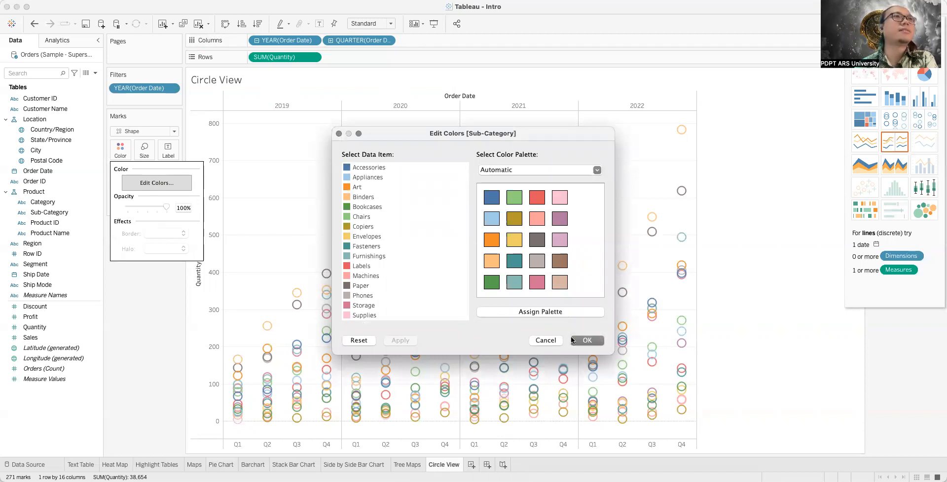
left_click(545, 341)
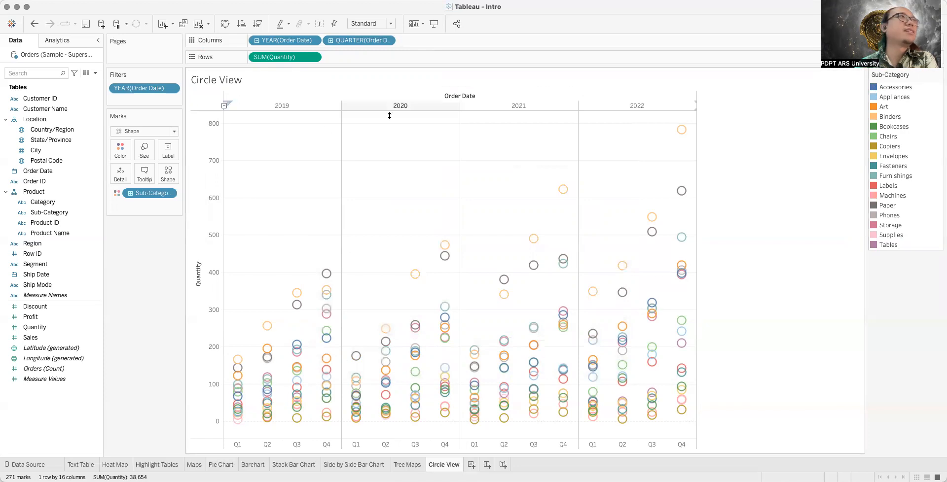
left_click(120, 149)
left_click(163, 182)
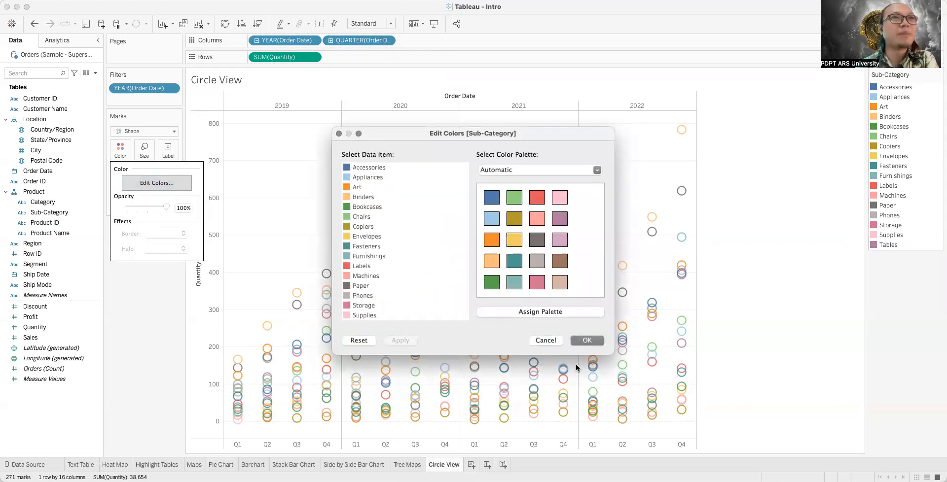
left_click(587, 340)
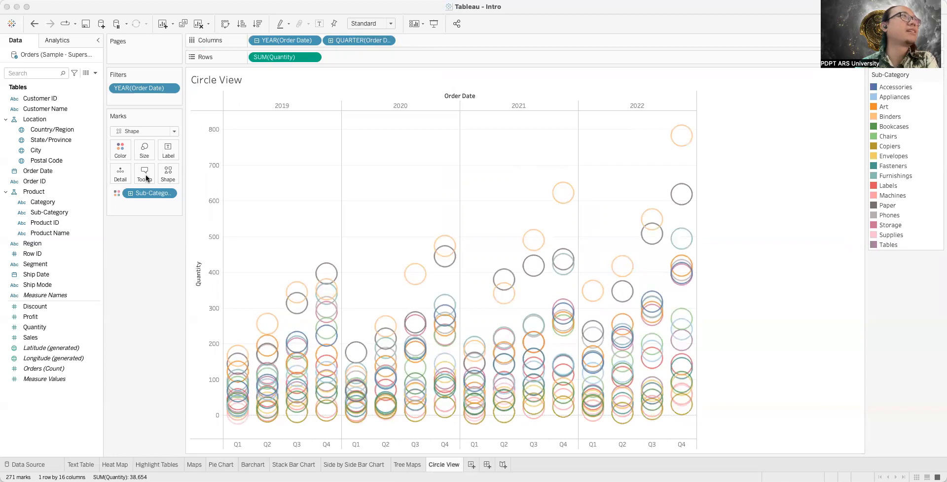
Step: Adjust the circles to slightly larger than their original size and try showing quantity labels on the marks
left_click_drag(146, 175, 148, 176)
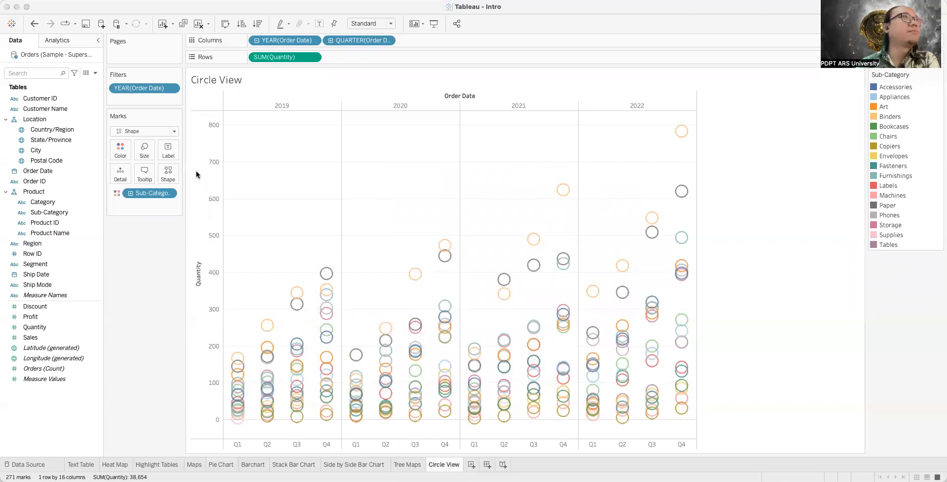
left_click(320, 23)
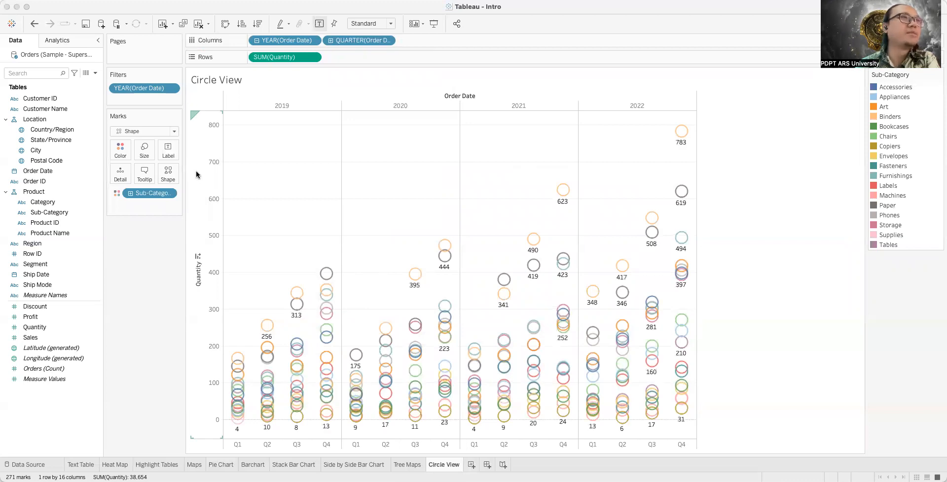
left_click(319, 24)
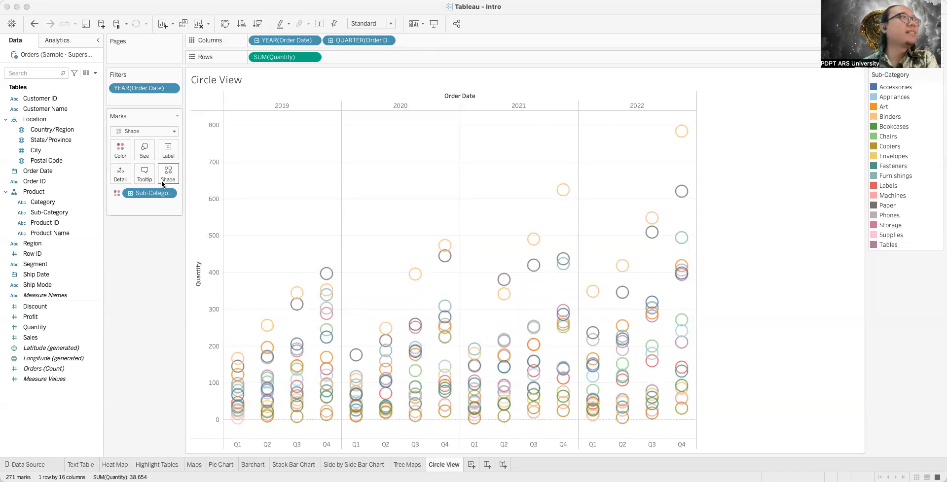
Step: Try plus, cross, square and triangle shapes for the marks and return to the open circle
left_click(189, 194)
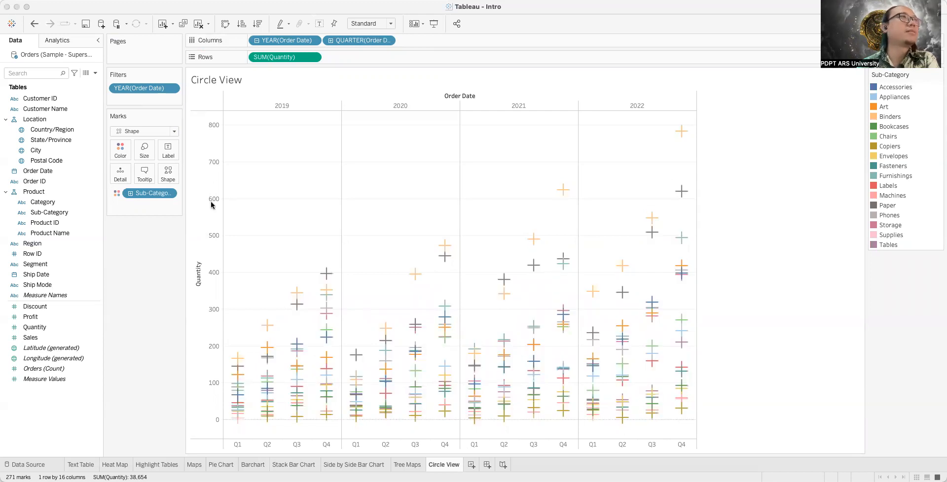
left_click(196, 190)
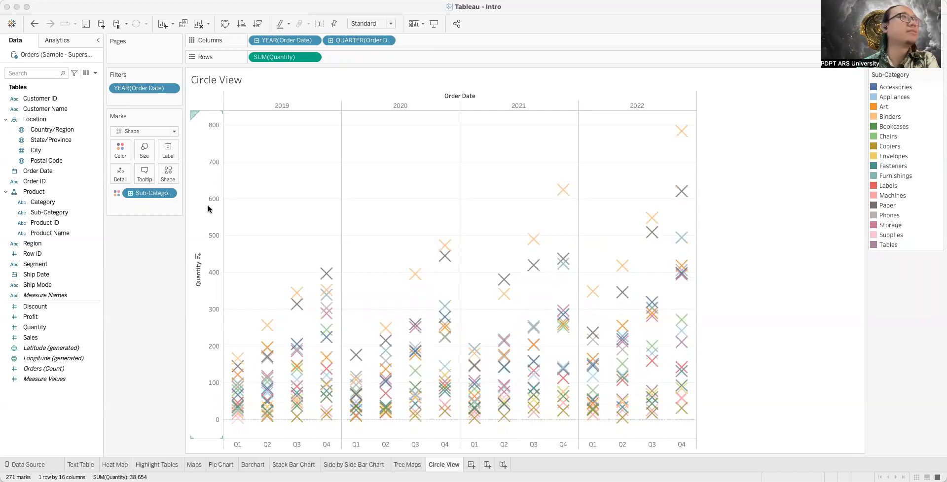
left_click(173, 193)
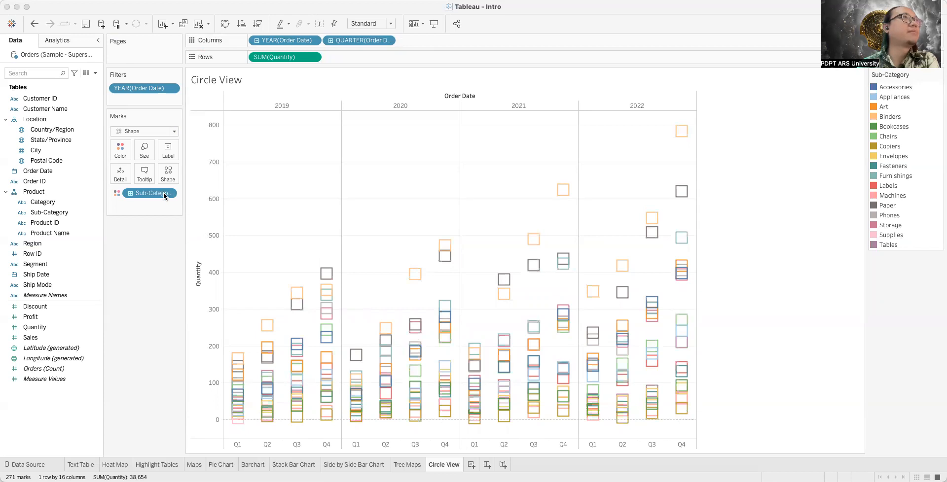
left_click(167, 195)
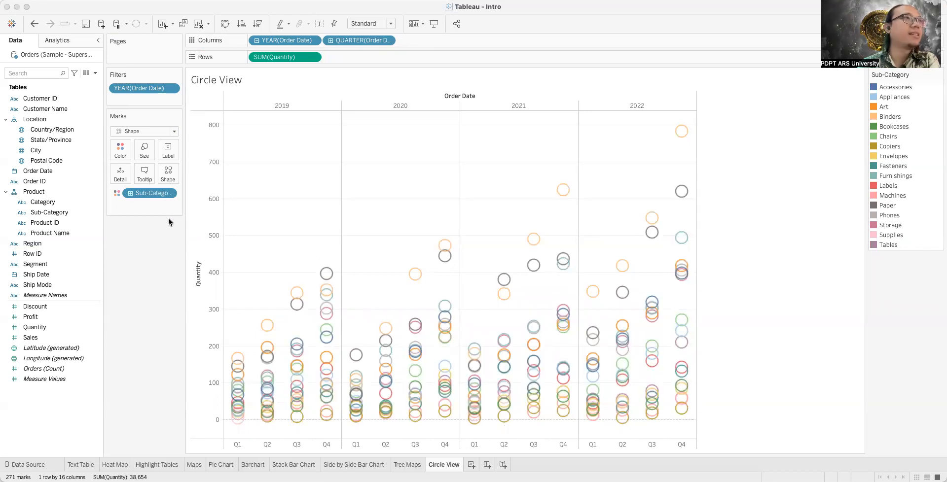
left_click(169, 219)
left_click(166, 192)
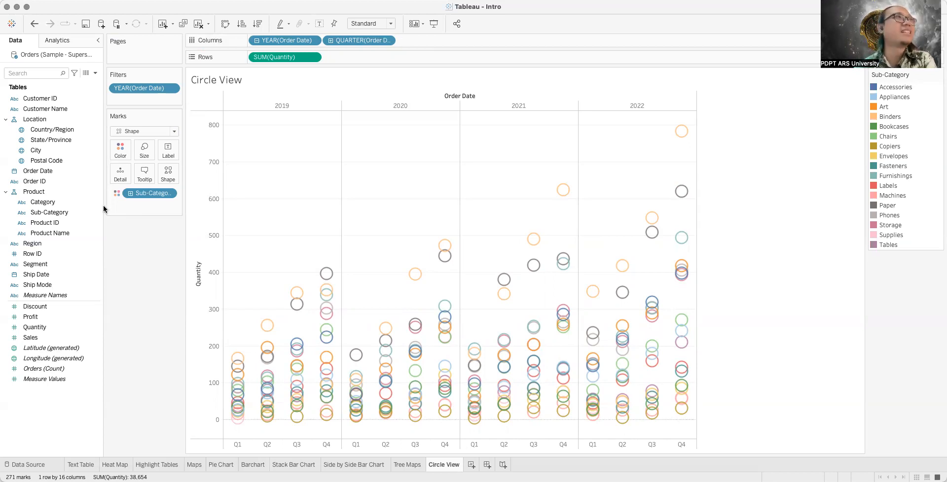
left_click(181, 211)
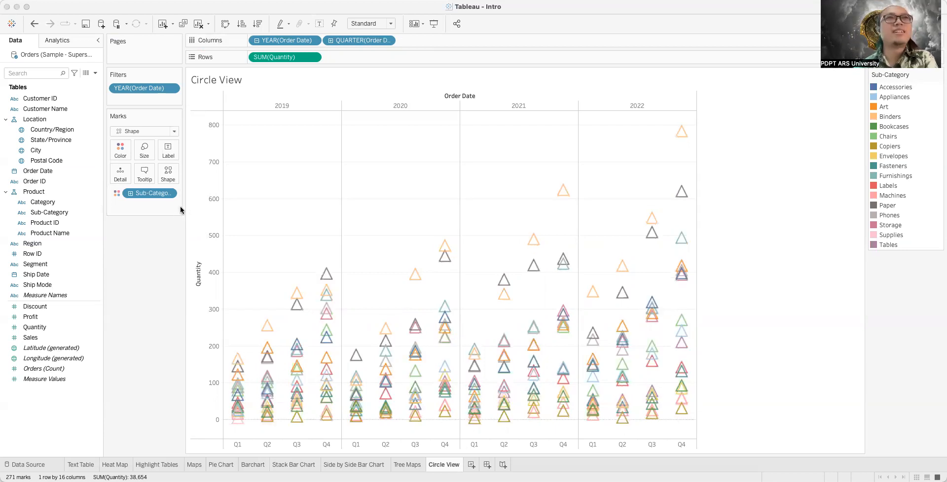
left_click(168, 179)
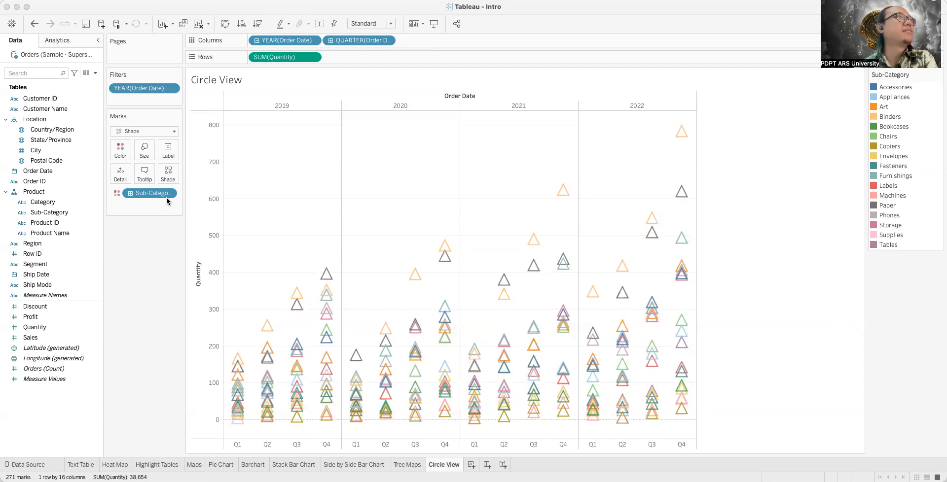
left_click(167, 195)
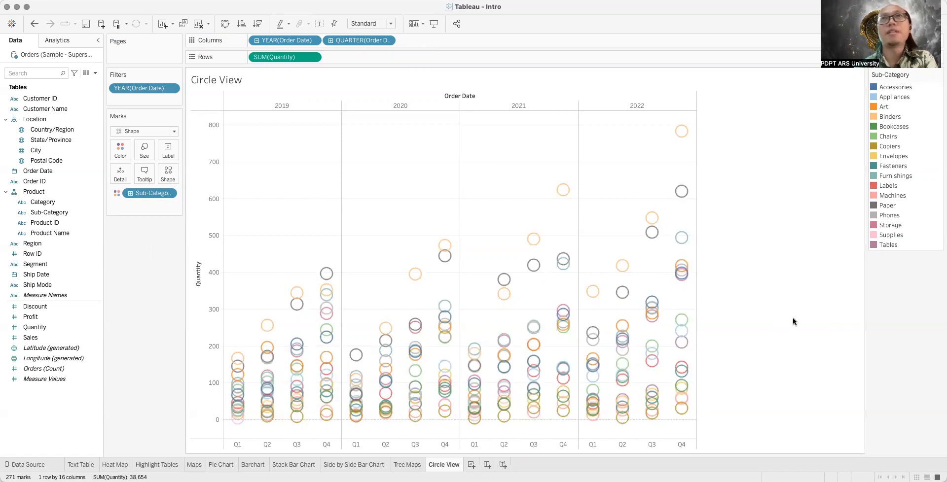
Step: On a new worksheet, plot Sales by year of Order Date as a continuous line chart
left_click(926, 24)
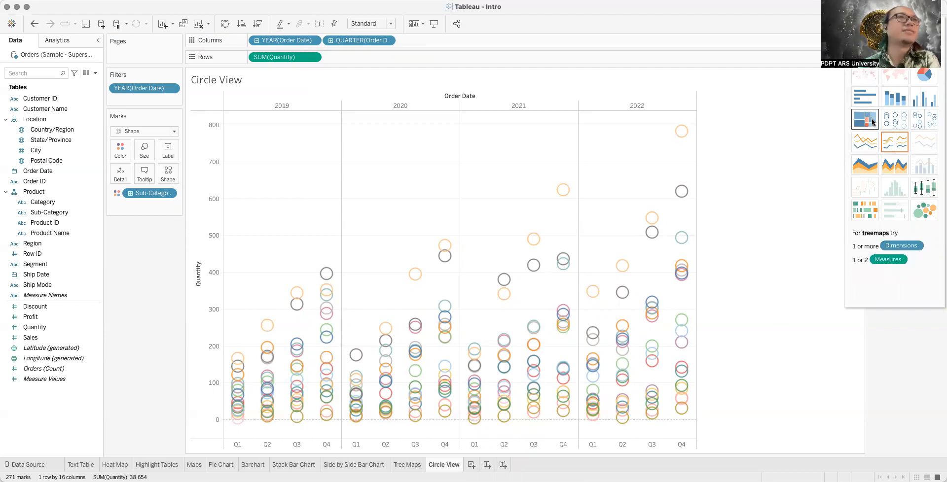
left_click(470, 465)
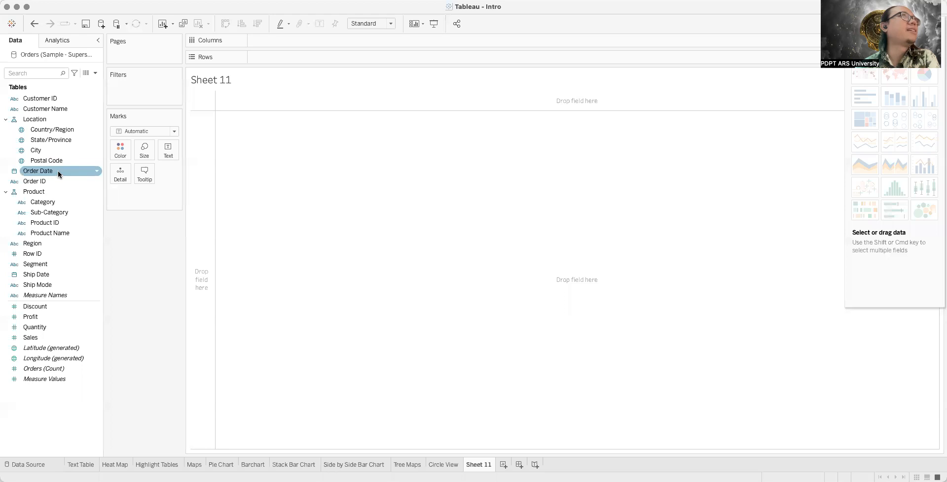
left_click_drag(58, 170, 275, 39)
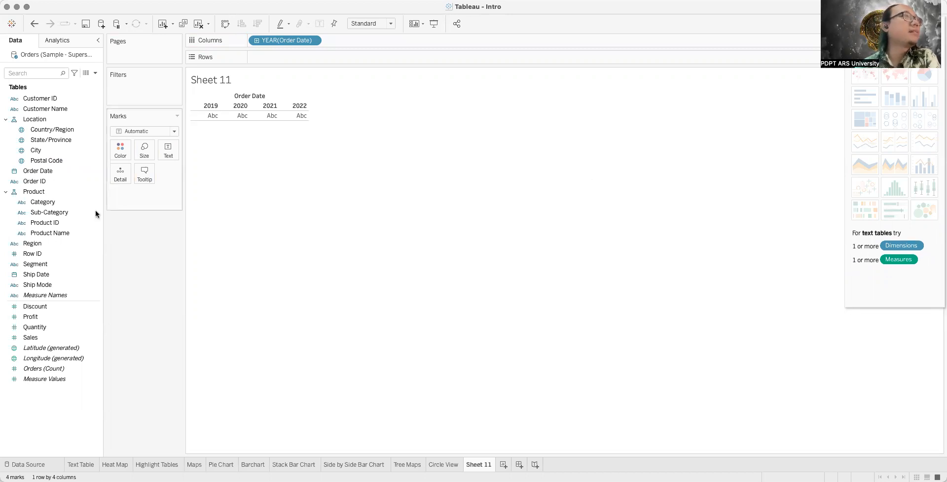
left_click(48, 337)
left_click_drag(48, 338, 253, 52)
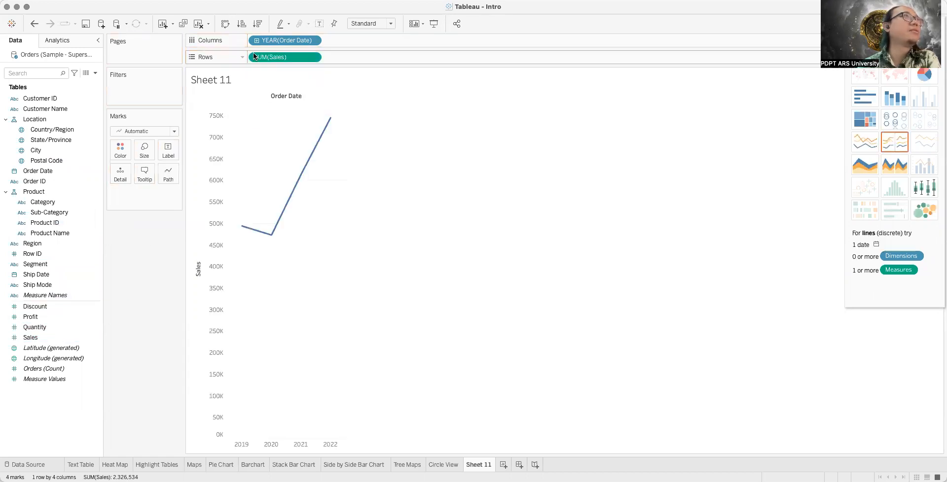
left_click(868, 143)
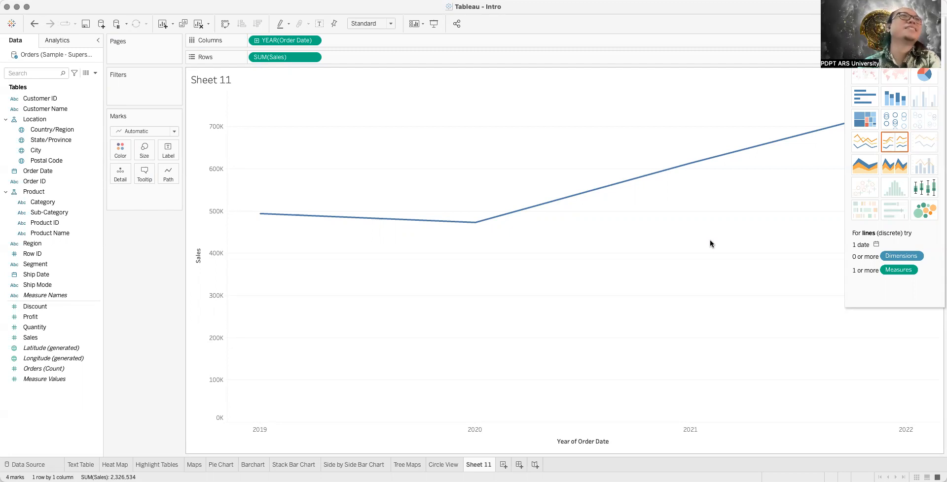
Step: Drill the continuous Order Date on the line chart down from years to quarters and months
mouse_move(582, 194)
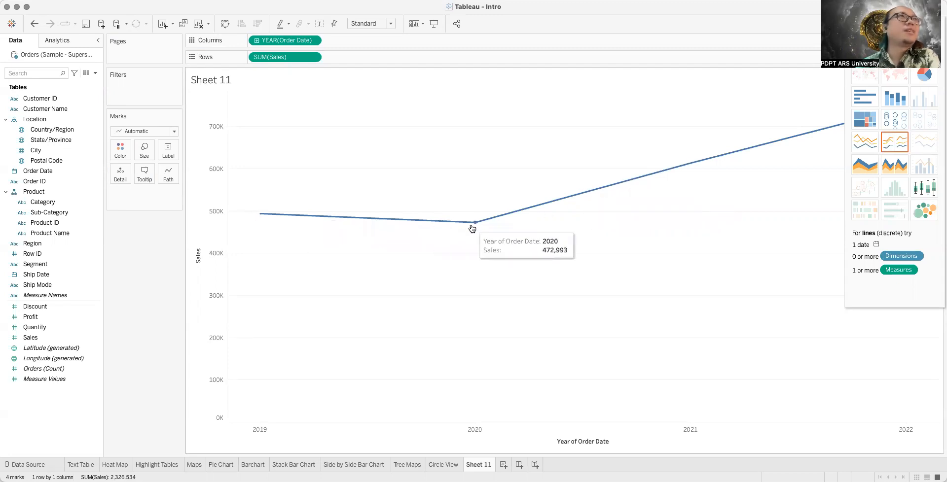
left_click(256, 40)
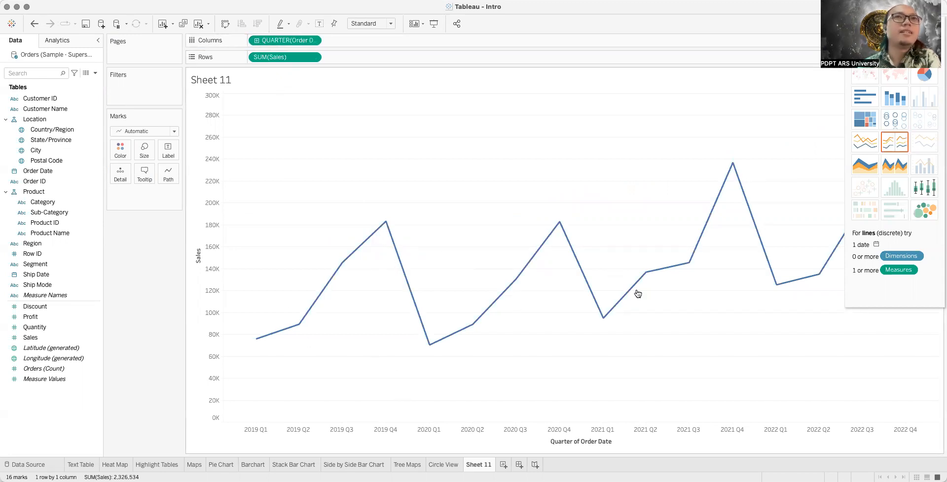
left_click(256, 41)
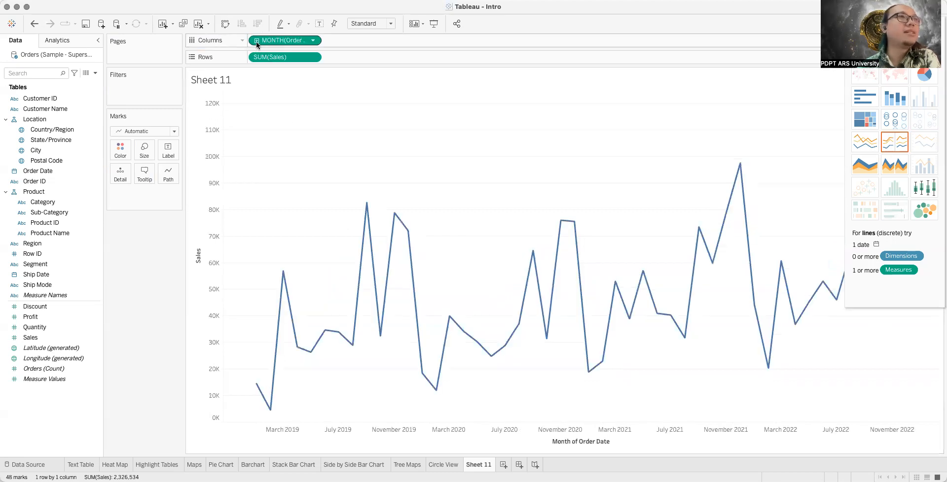
Step: Filter the month of Order Date with a range of dates starting at 01/01/2022
left_click(314, 41)
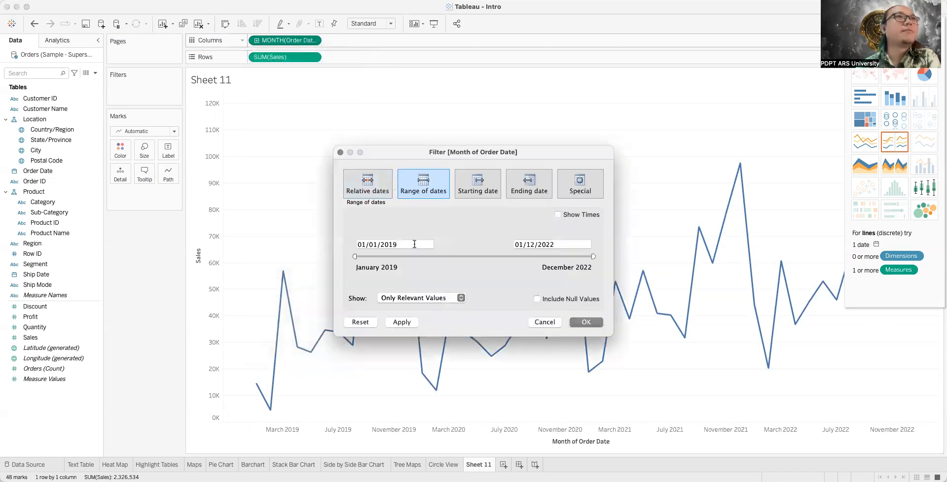
left_click(414, 244)
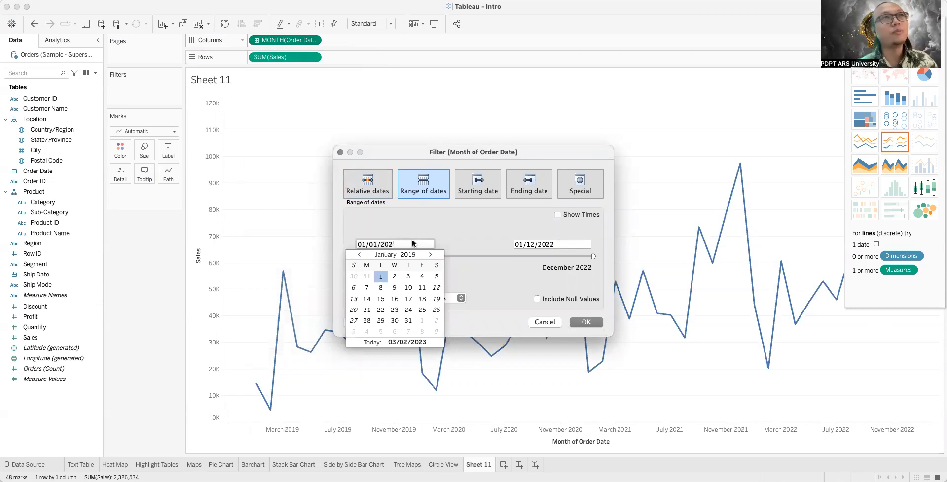
type("20")
key("BackSpace")
type("2")
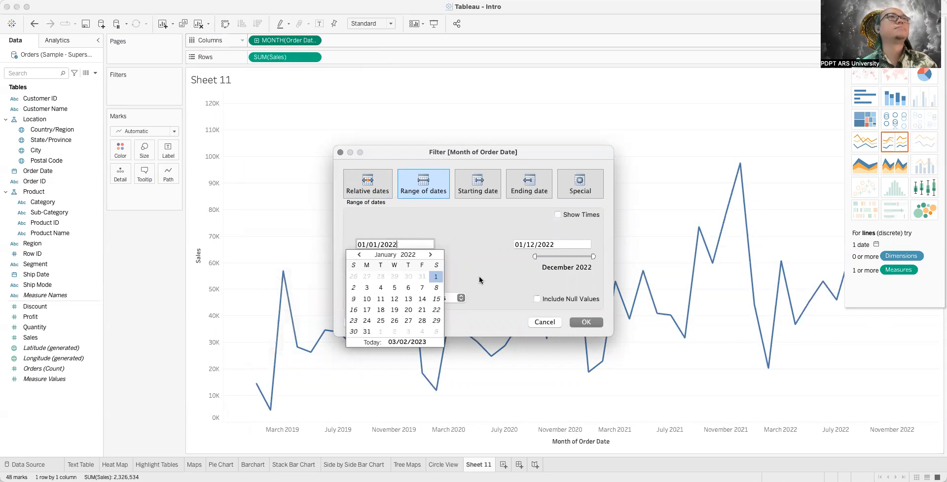
left_click(586, 322)
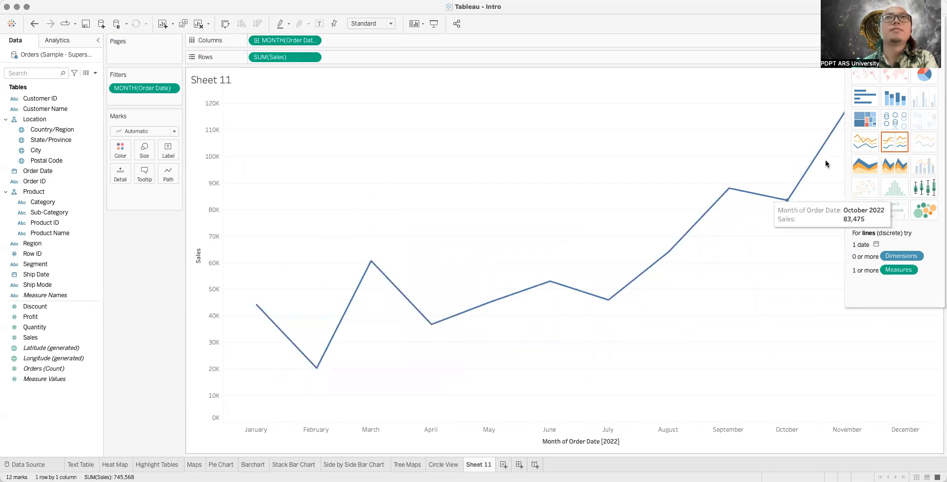
Step: Hide the chart type suggestions and drill the Order Date down from months to weeks and days
left_click(922, 24)
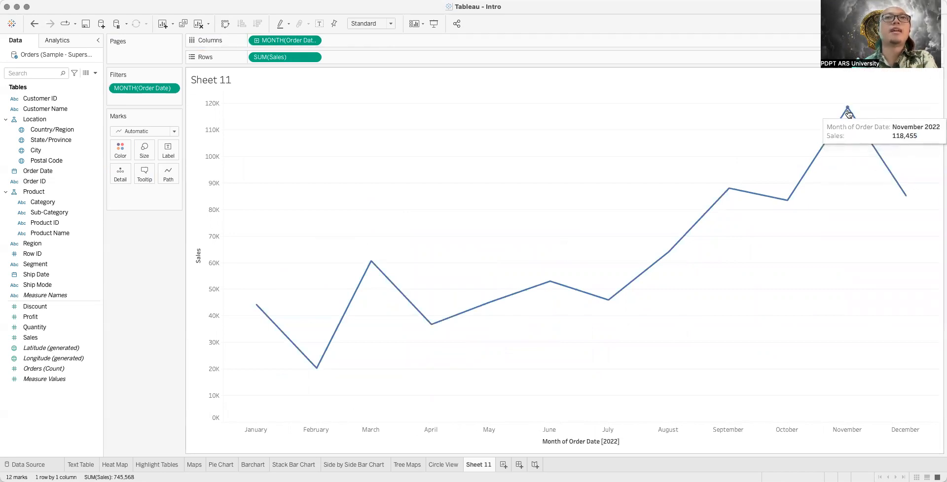
left_click(256, 40)
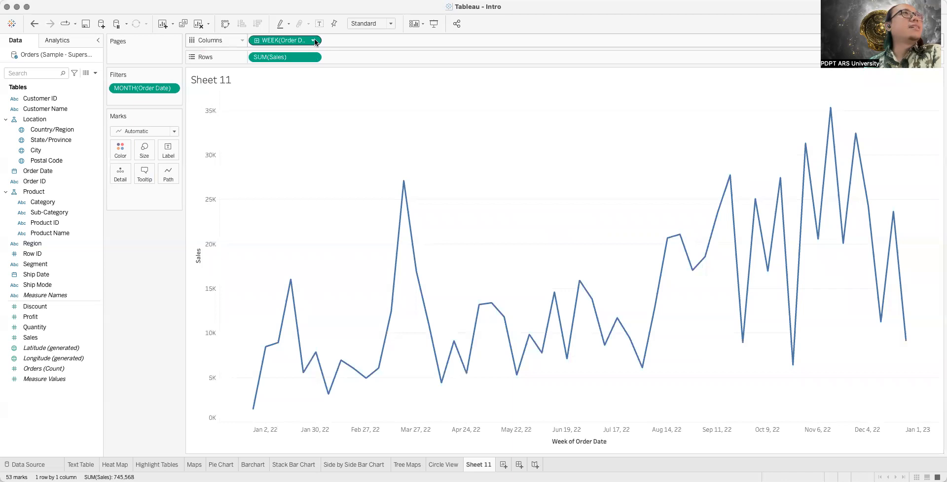
left_click(257, 41)
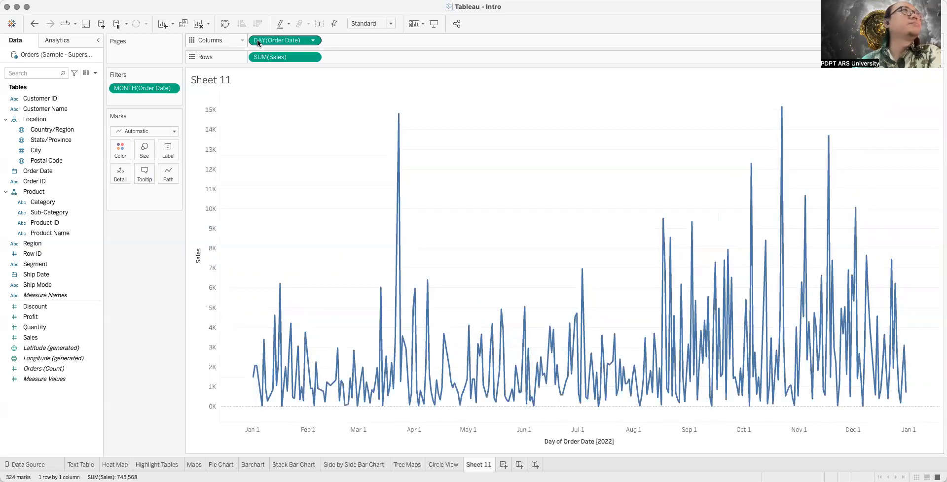
Step: Switch the continuous Order Date on the line chart from days to years, to months, and back to years
left_click(313, 42)
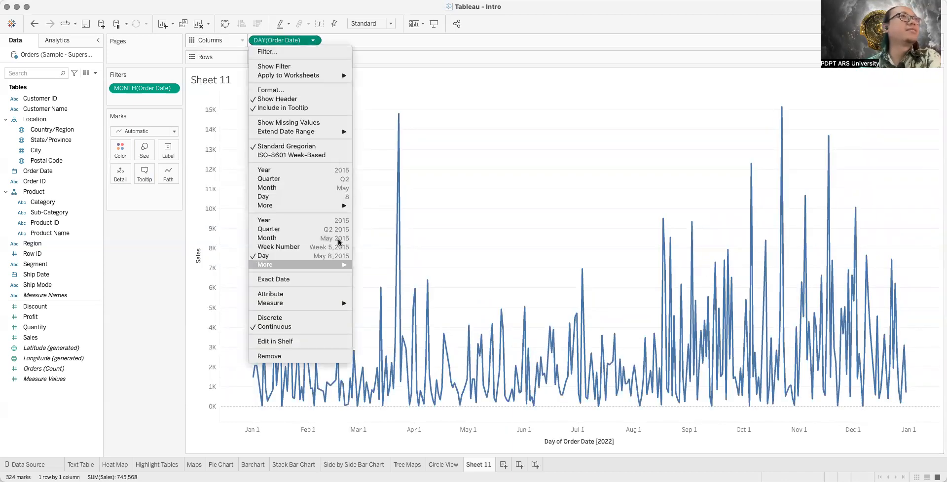
left_click(315, 220)
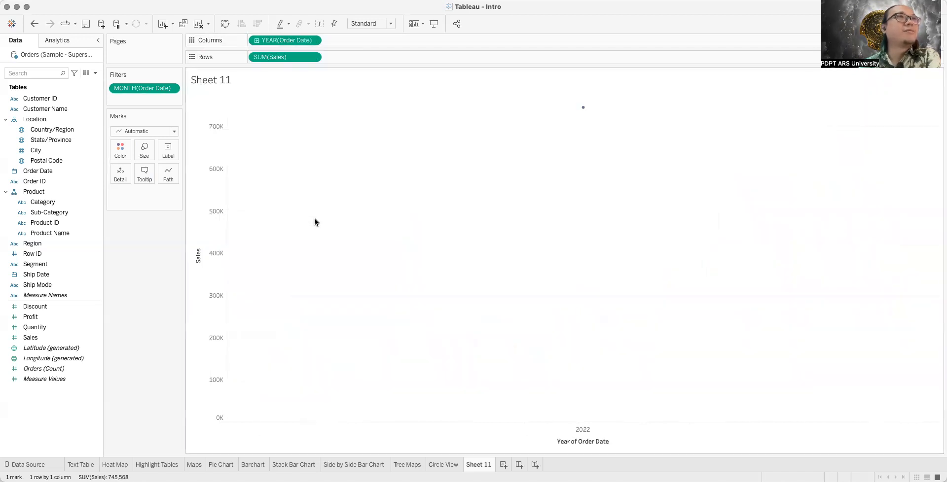
left_click(312, 41)
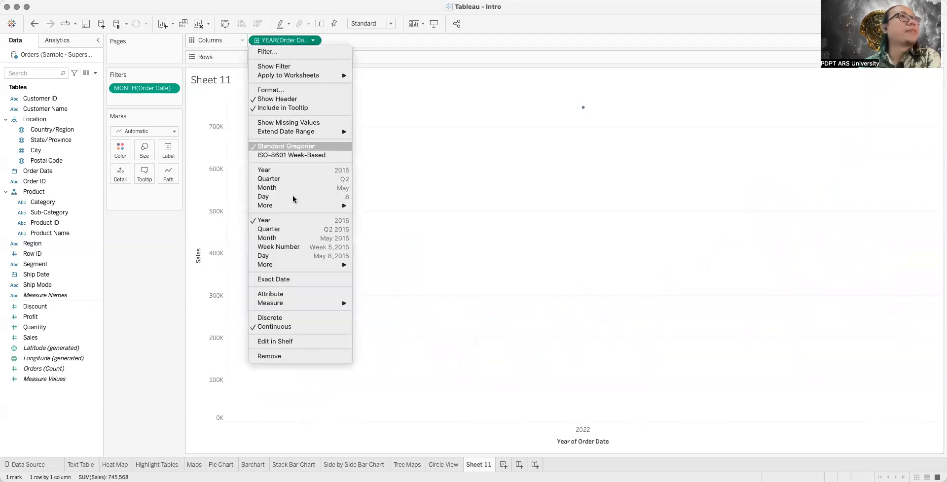
left_click(291, 238)
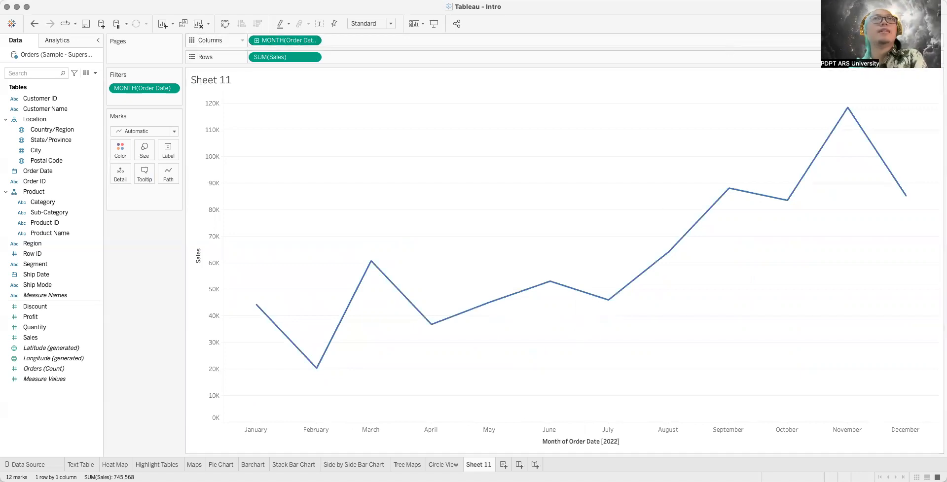
left_click(313, 41)
left_click(285, 221)
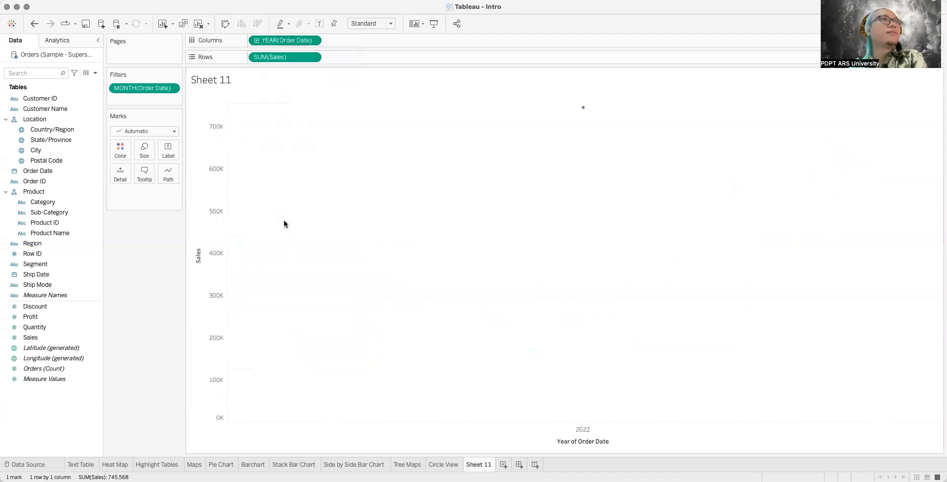
Step: Filter the year of Order Date with a range of dates from 01/01/2019 to 01/01/2022
left_click(314, 41)
left_click(312, 53)
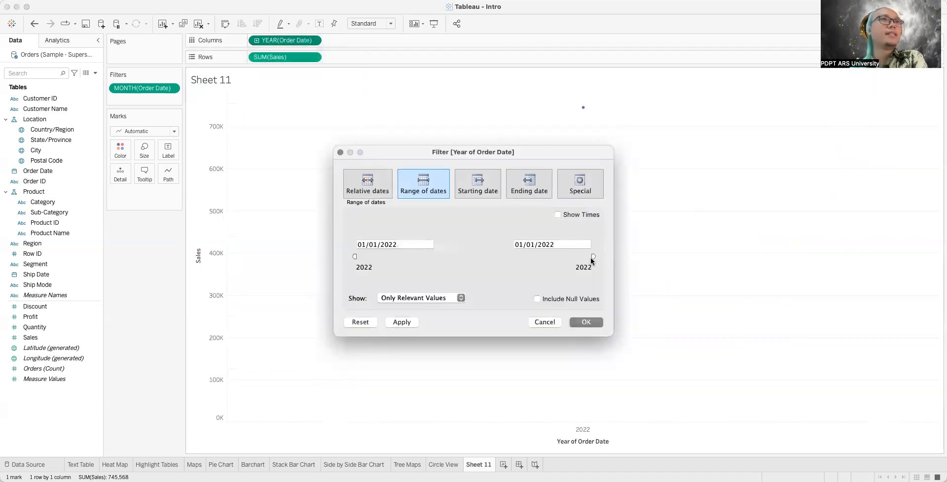
left_click(422, 243)
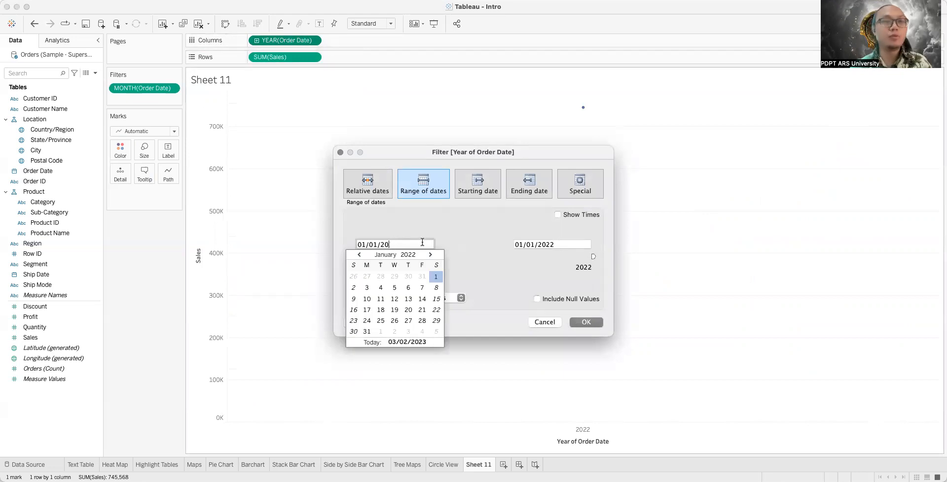
type("19")
left_click(475, 235)
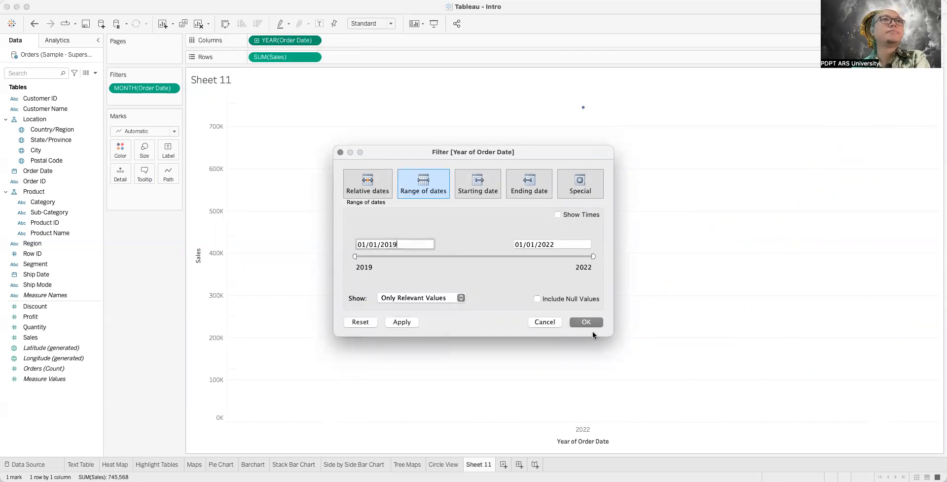
left_click(591, 324)
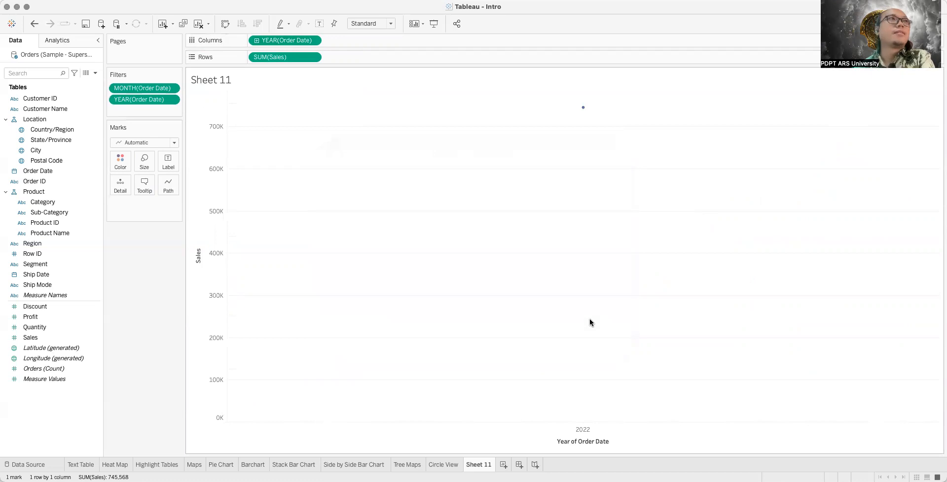
Step: Reopen the year filter of Order Date, check its range of dates and accept it as is
left_click(313, 40)
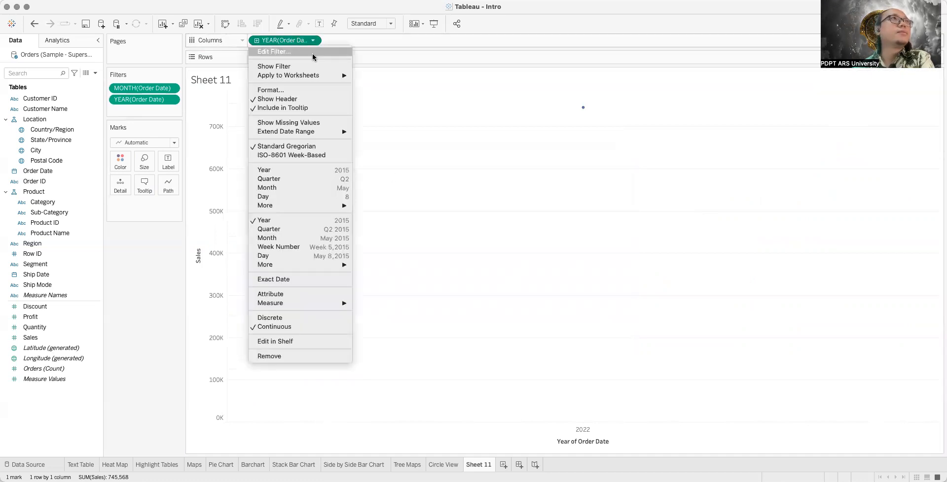
left_click(312, 53)
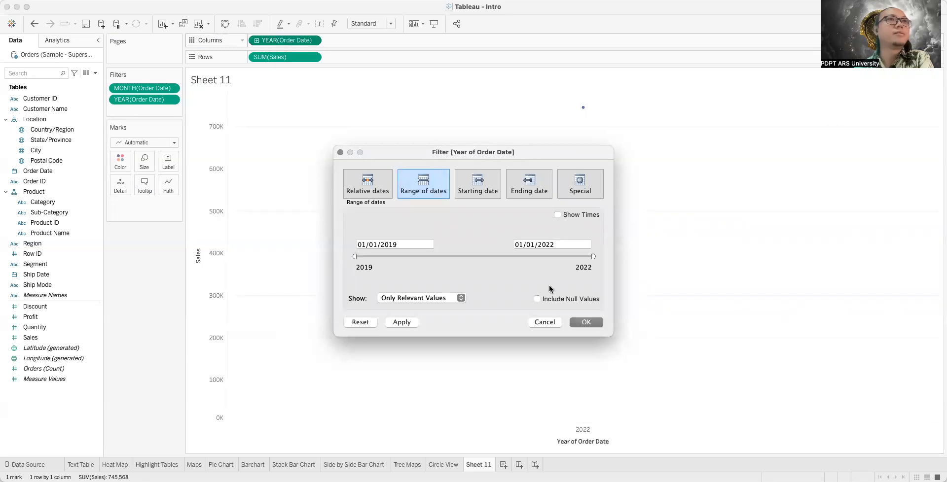
left_click(585, 324)
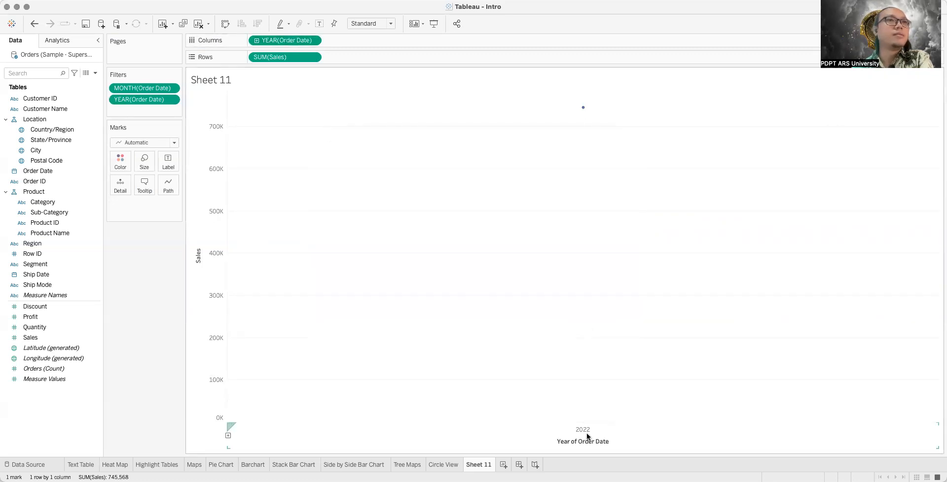
Step: Change the Order Date on the columns from a continuous year to a discrete year
left_click(314, 41)
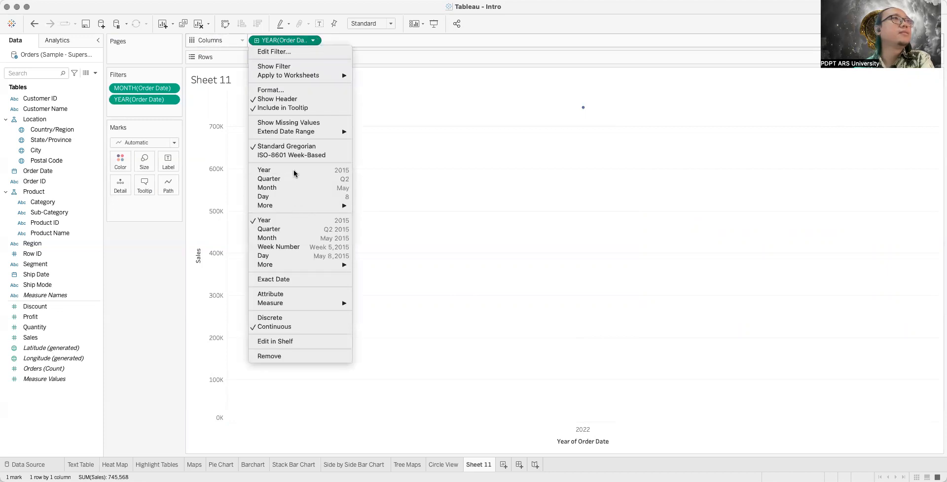
left_click(294, 169)
left_click(314, 41)
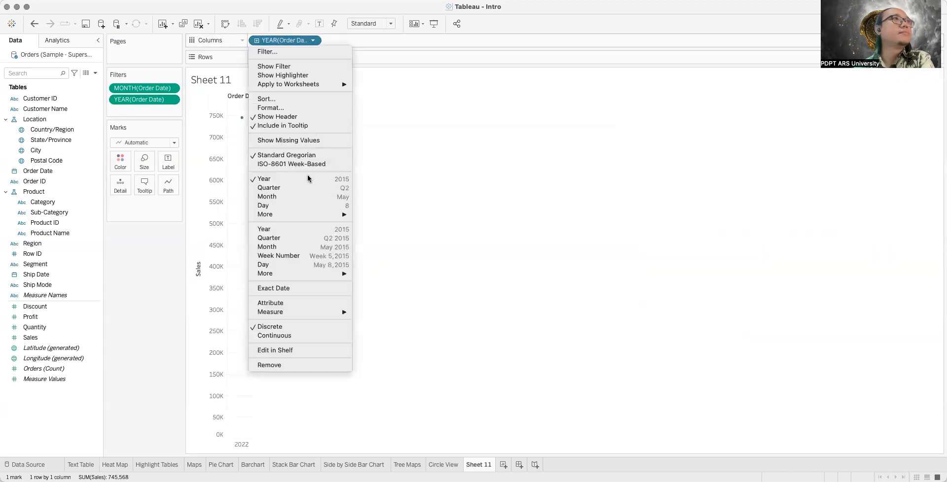
left_click(307, 178)
left_click(314, 40)
left_click(280, 327)
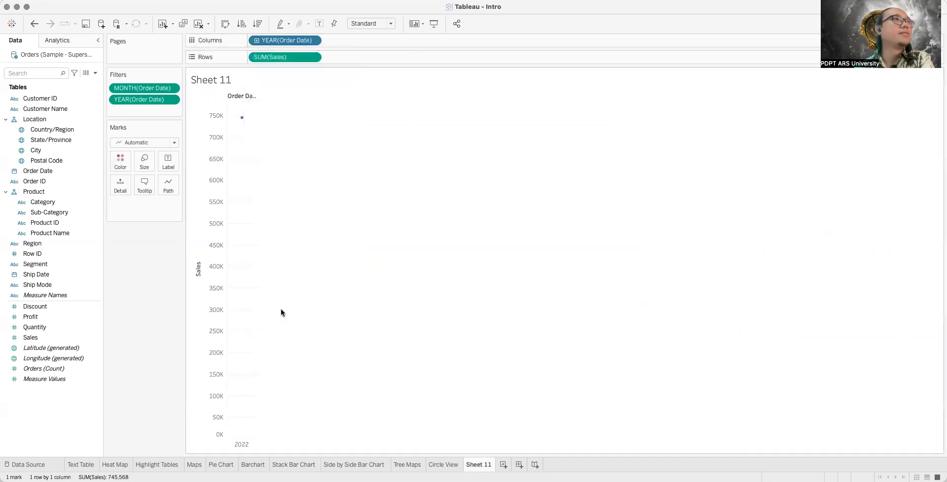
Step: Remove Order Date from the columns, add it again and convert the chart to continuous lines
left_click(313, 40)
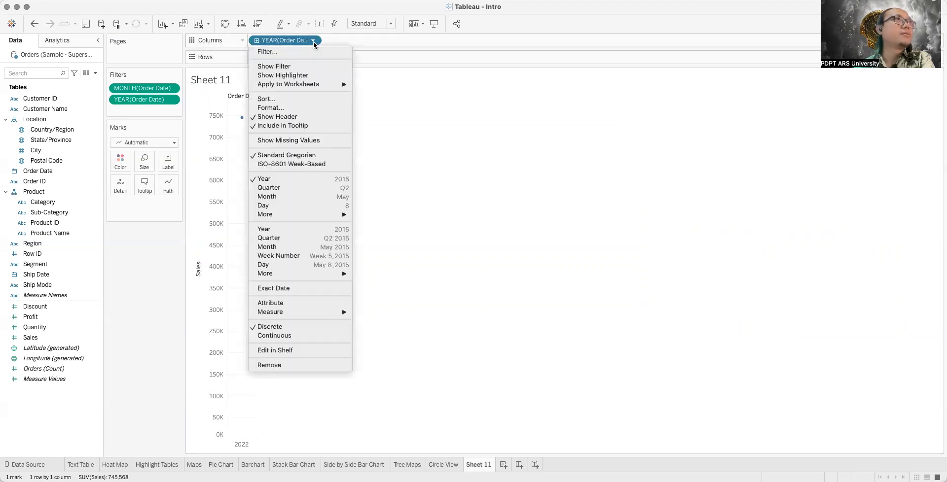
left_click(279, 365)
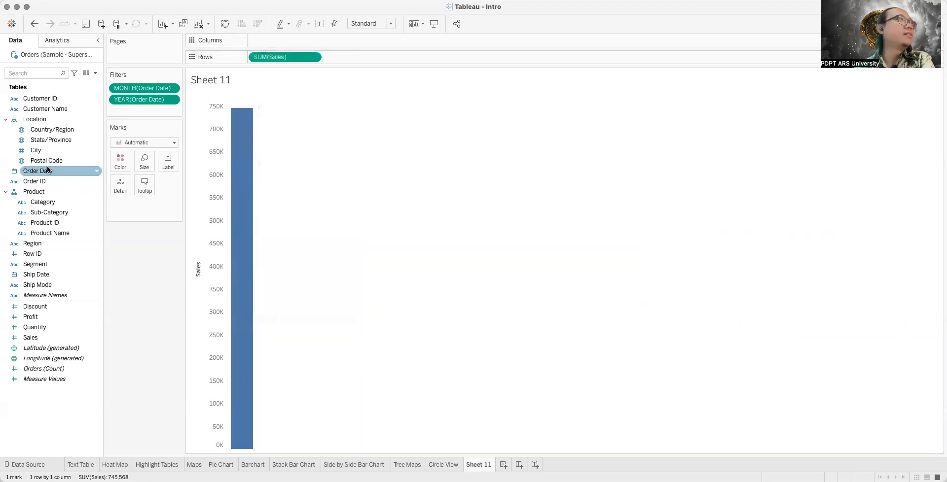
left_click_drag(49, 173, 309, 35)
left_click(925, 23)
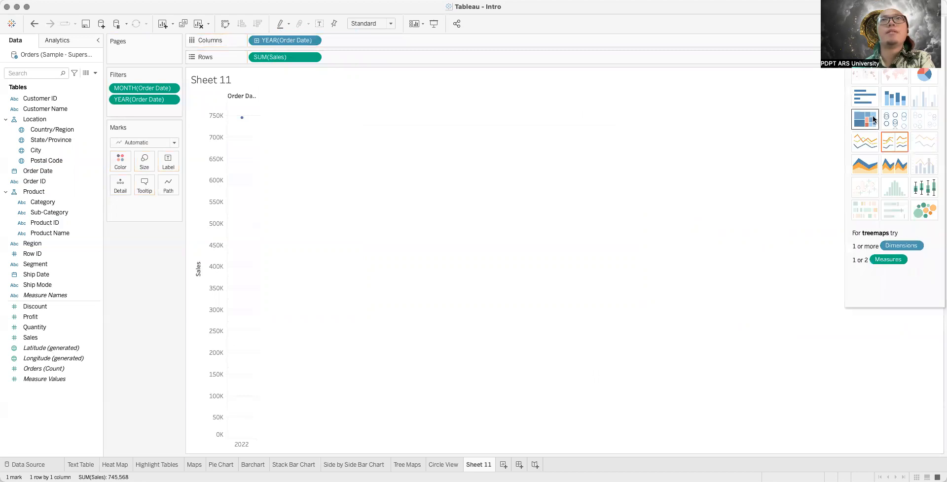
left_click(862, 148)
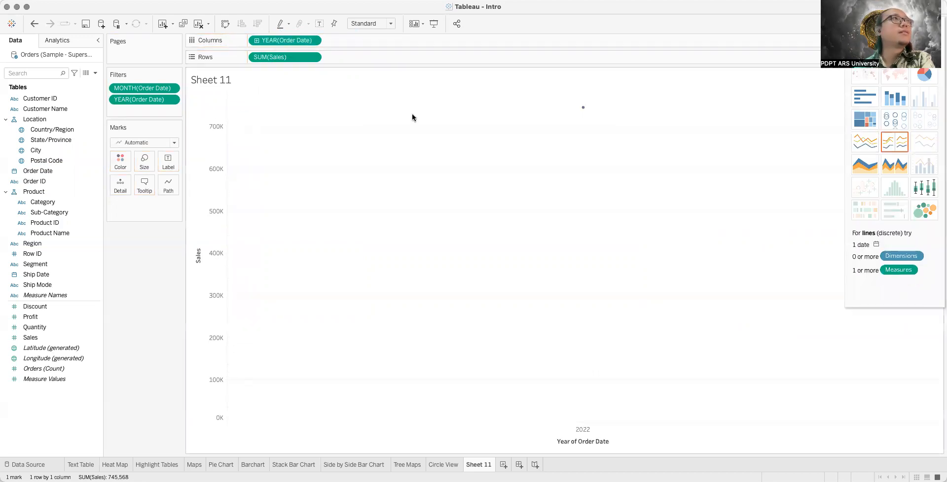
Step: Remove both the month and the year filters of Order Date from the worksheet
left_click(176, 91)
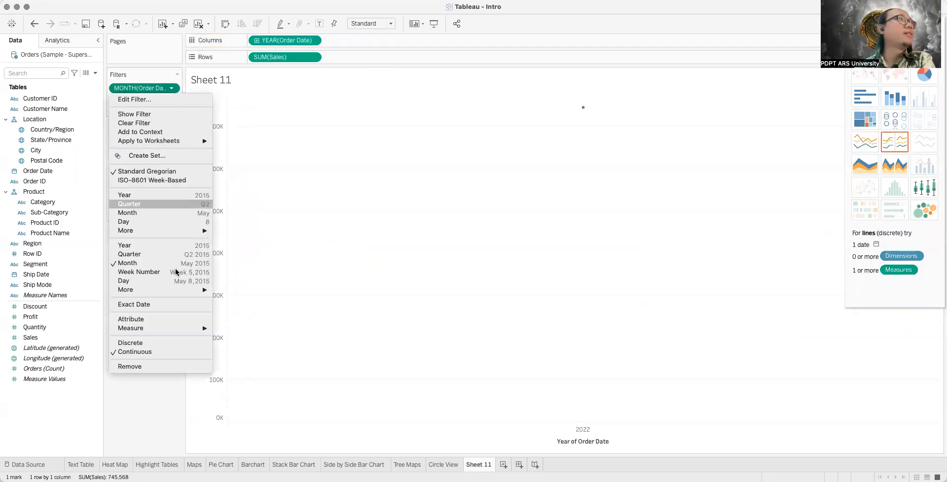
left_click(176, 367)
left_click(174, 88)
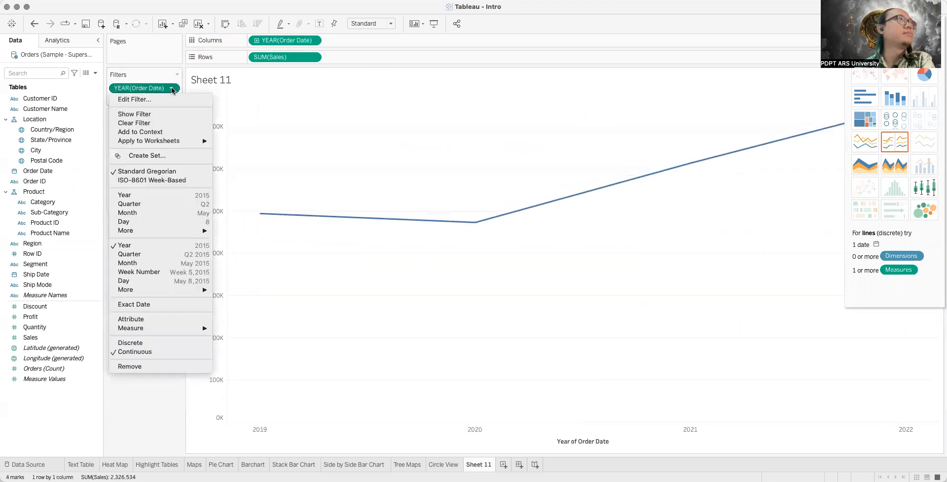
left_click(173, 365)
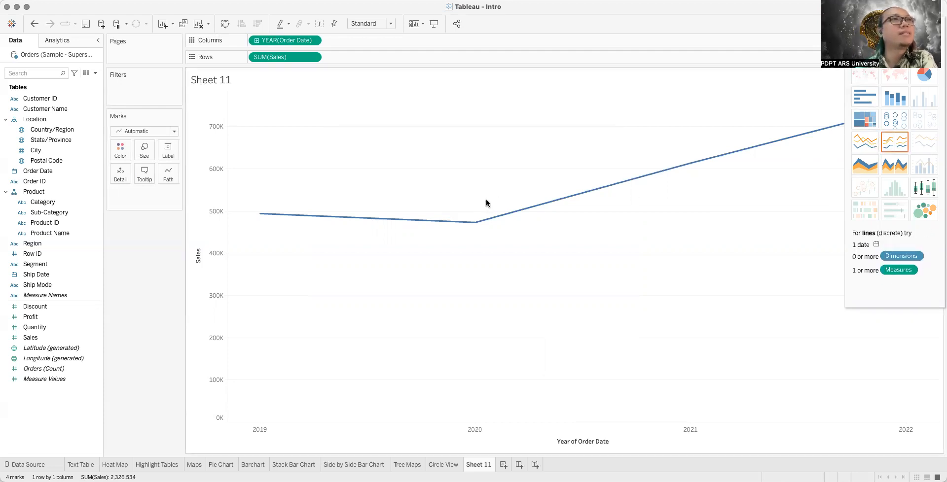
Step: Split the Sales line into colored lines by Region and inspect the values of a point
mouse_move(389, 218)
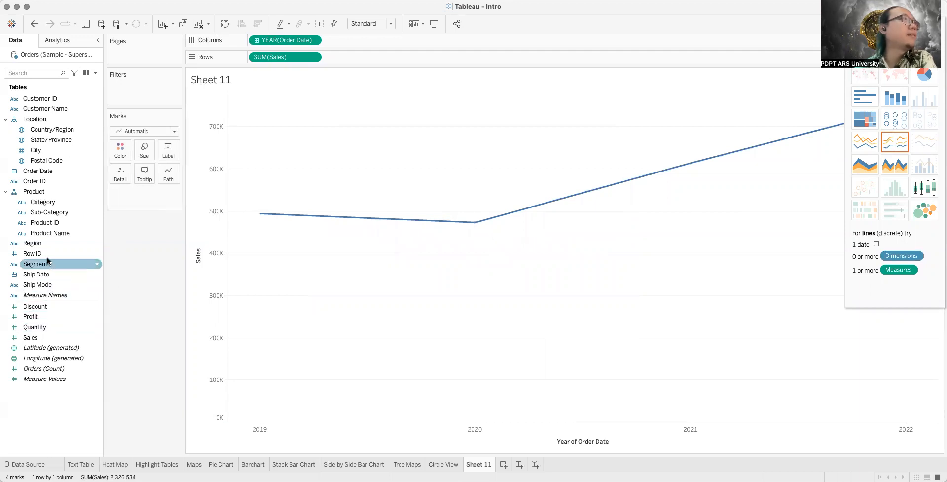
left_click_drag(39, 246, 124, 153)
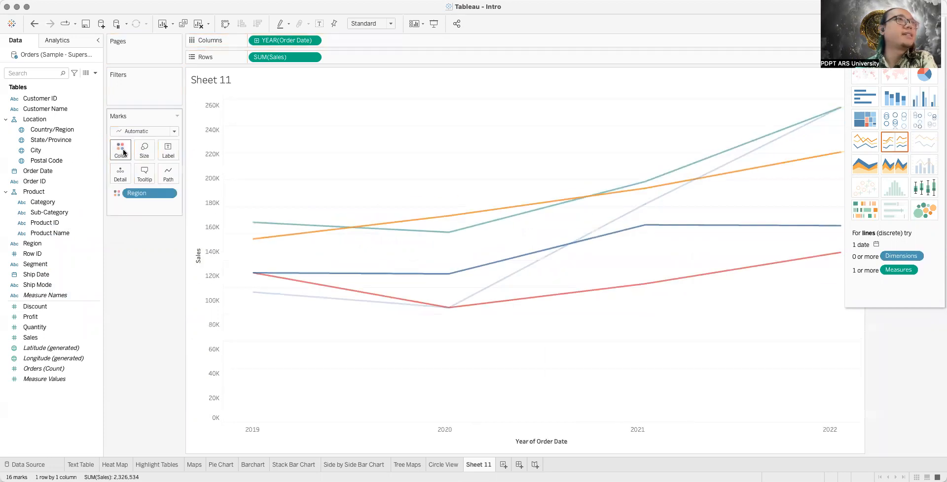
mouse_move(398, 294)
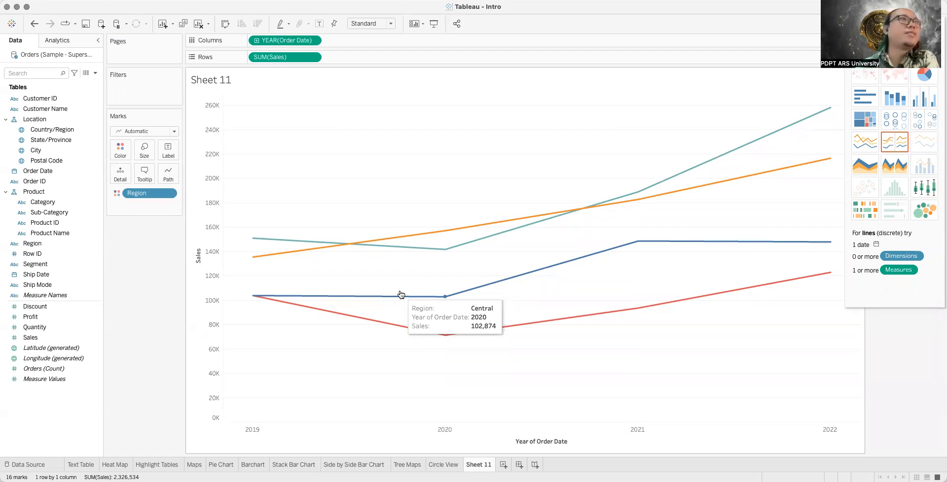
Step: Try coloring the lines by Sub-Category instead of Region, and restore Region as the color
left_click(169, 193)
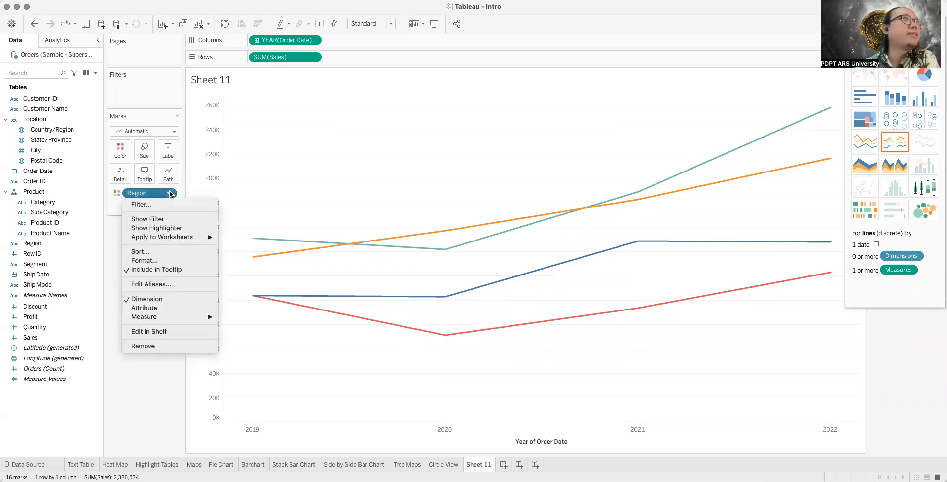
left_click(153, 344)
left_click_drag(66, 213, 121, 150)
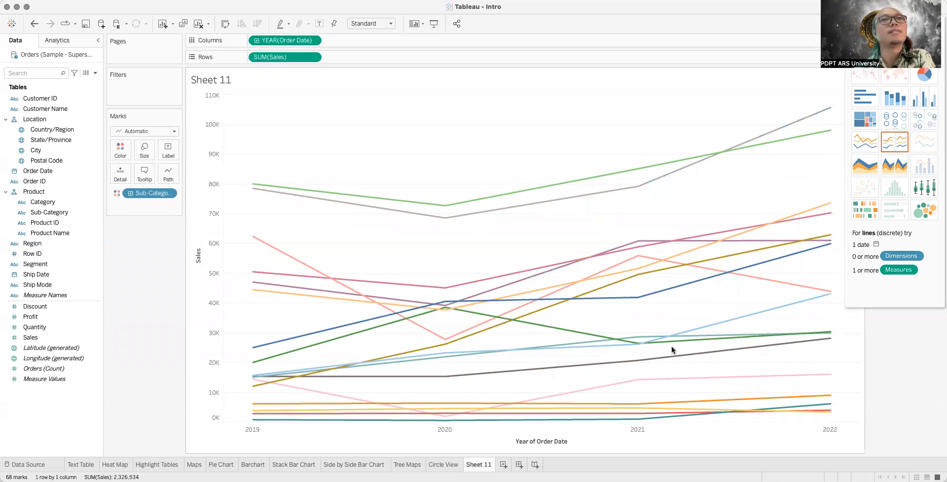
left_click(168, 194)
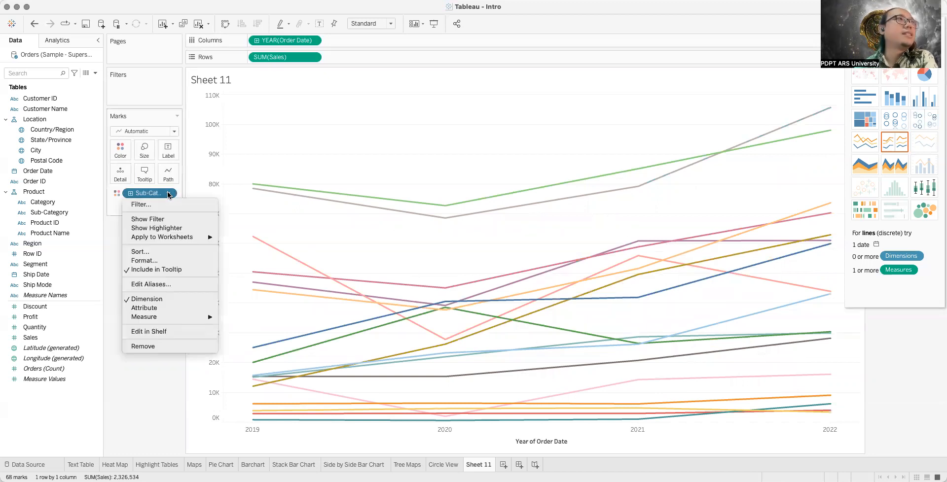
left_click(165, 345)
left_click_drag(24, 246, 115, 154)
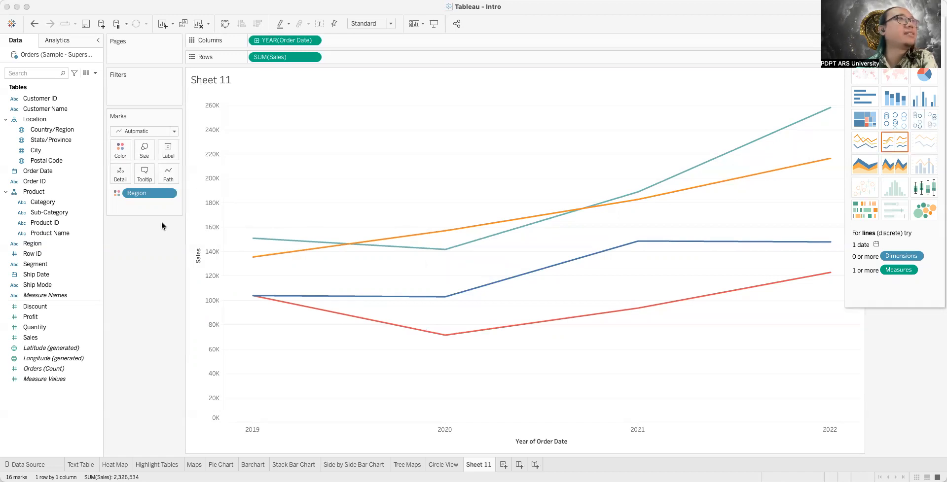
Step: Try showing mark labels on the region lines and turn them off again
key("super+shift+b")
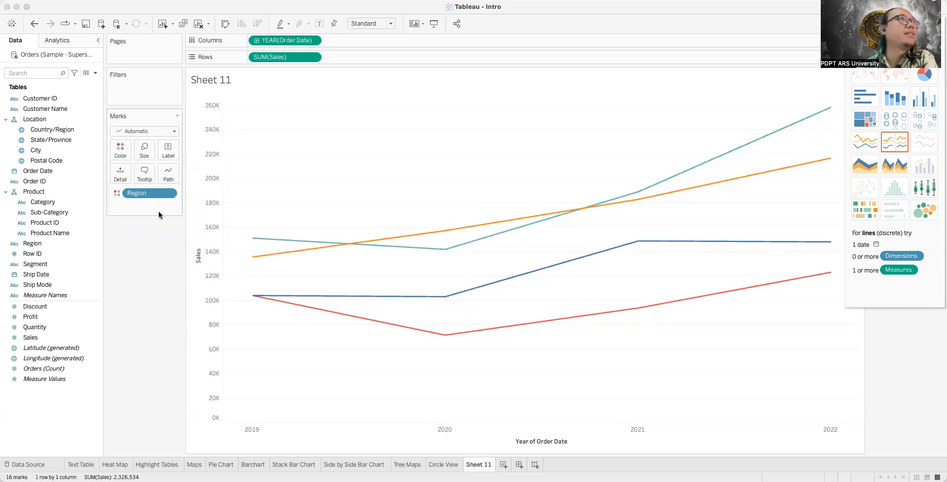
left_click(165, 152)
left_click(195, 173)
left_click(194, 173)
left_click(131, 210)
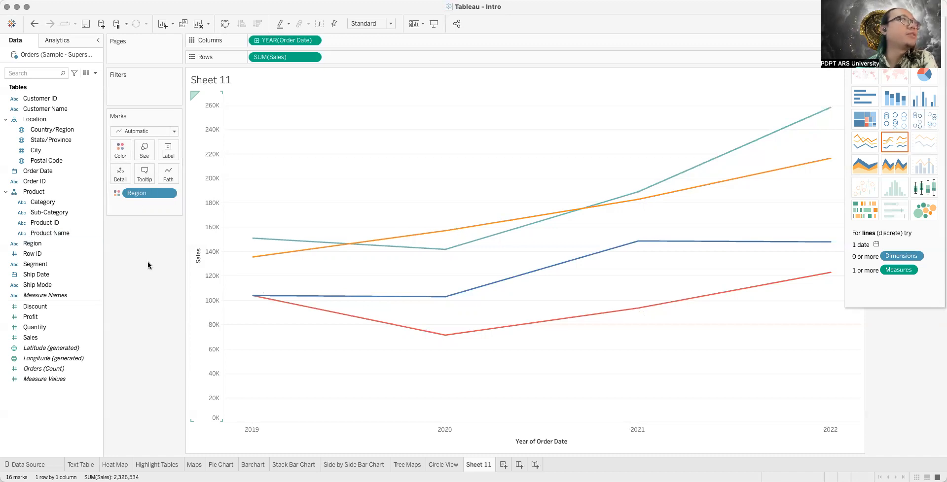
Step: Try adding Quantity as a detail of the lines, inspect a point's tooltip, and undo the addition
left_click_drag(55, 327, 126, 173)
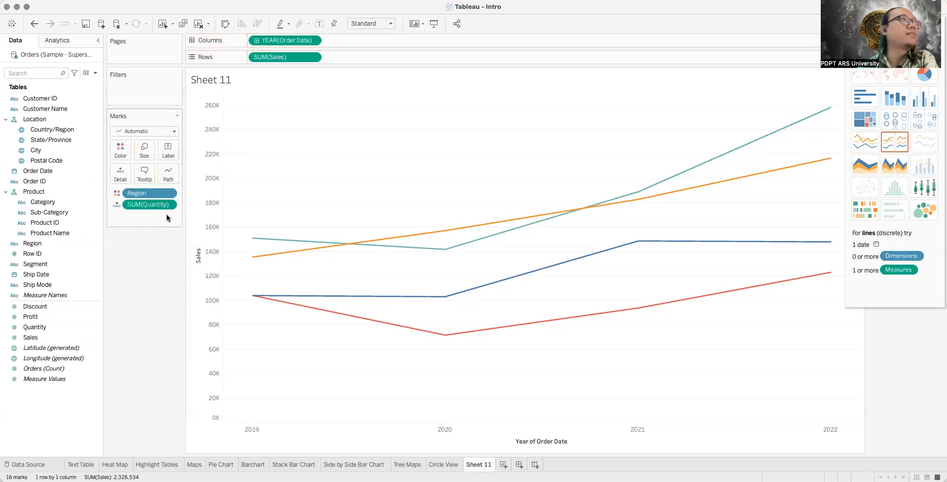
mouse_move(298, 241)
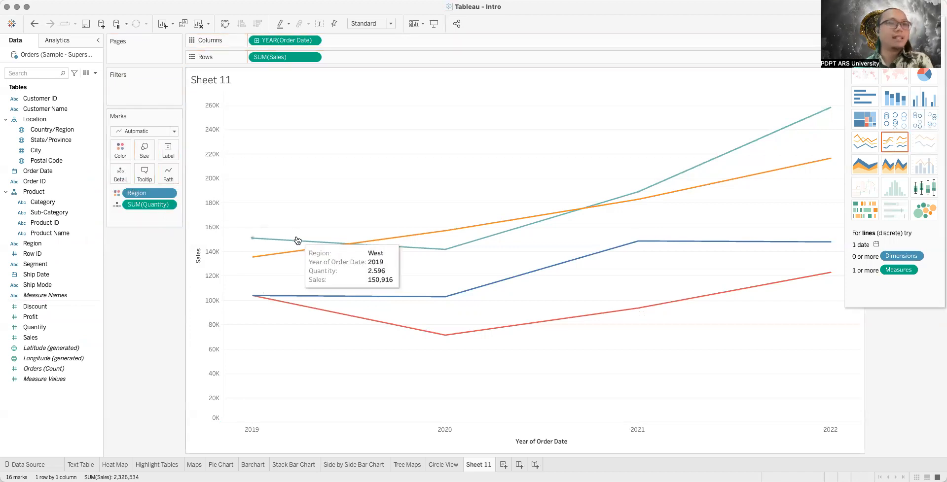
key("super+z")
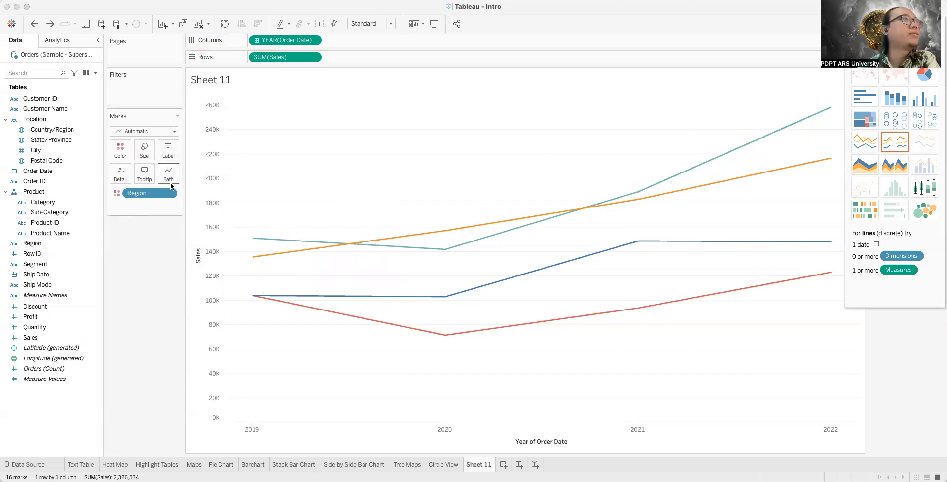
Step: Try the step and jump line types for the region lines and return to the linear type
left_click(186, 206)
left_click(202, 206)
left_click(168, 205)
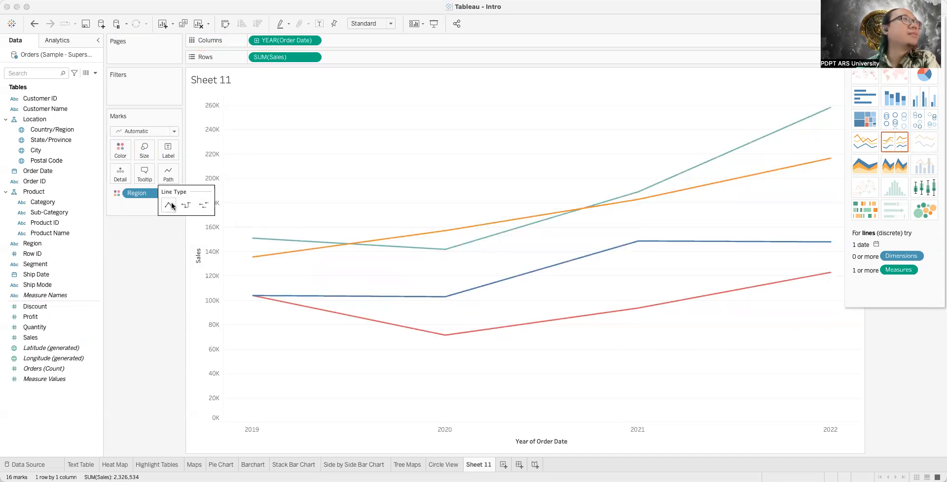
Step: Try the discrete line chart with Order Date expanded to quarters, and compare it with the Circle View sheet
mouse_move(637, 310)
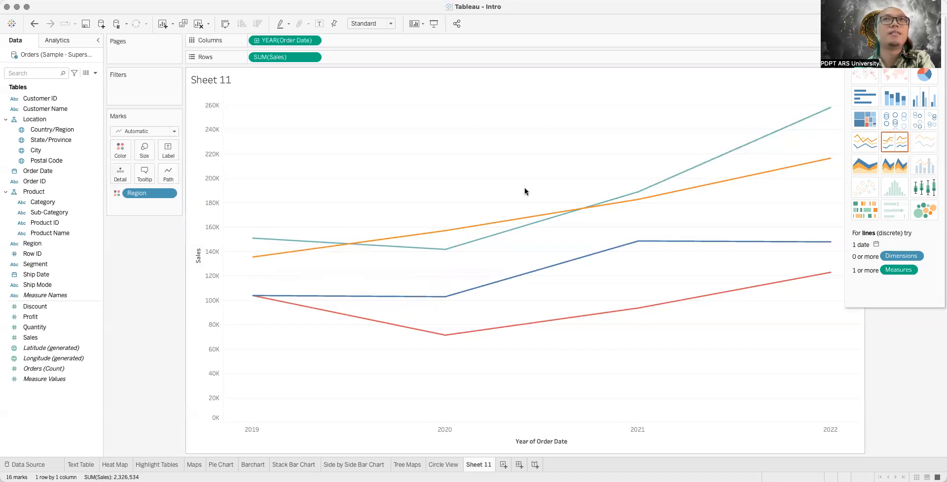
mouse_move(791, 123)
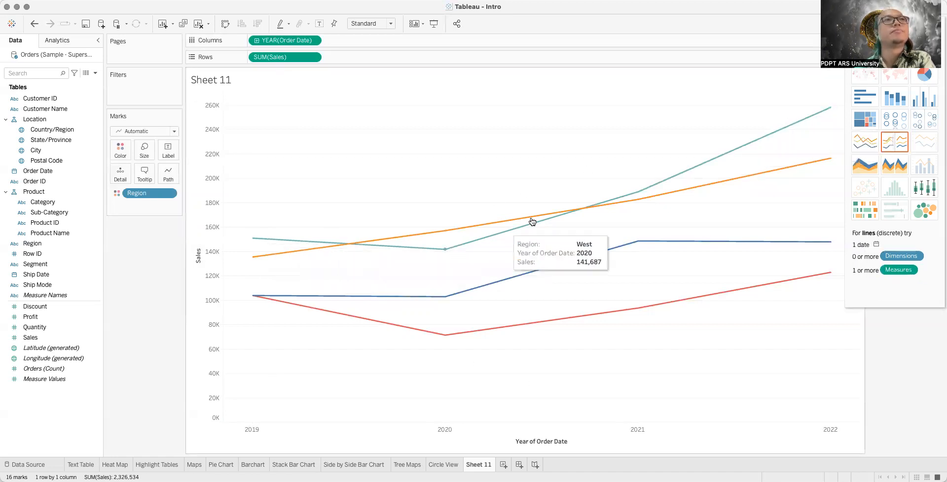
left_click(901, 143)
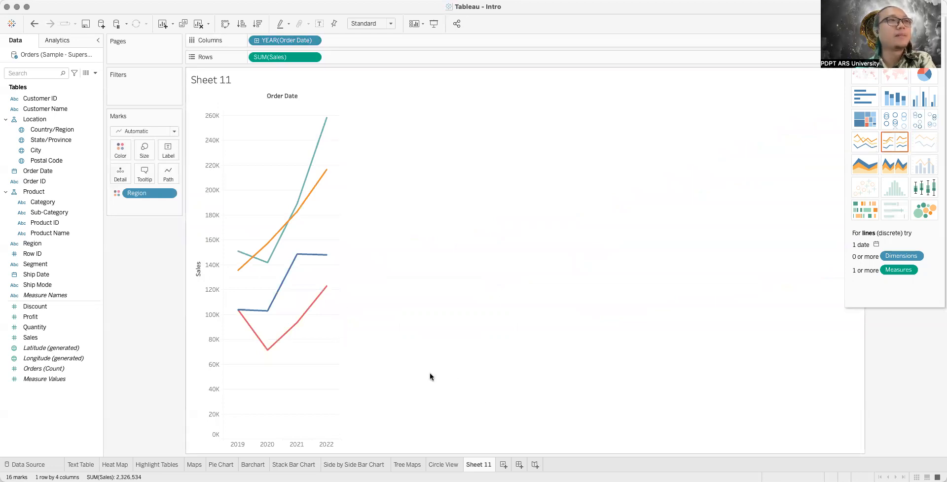
left_click(255, 41)
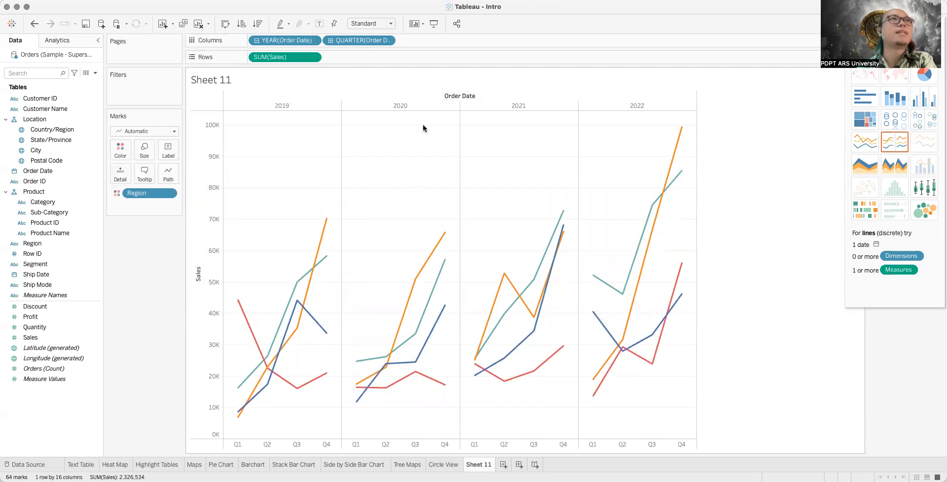
left_click(444, 466)
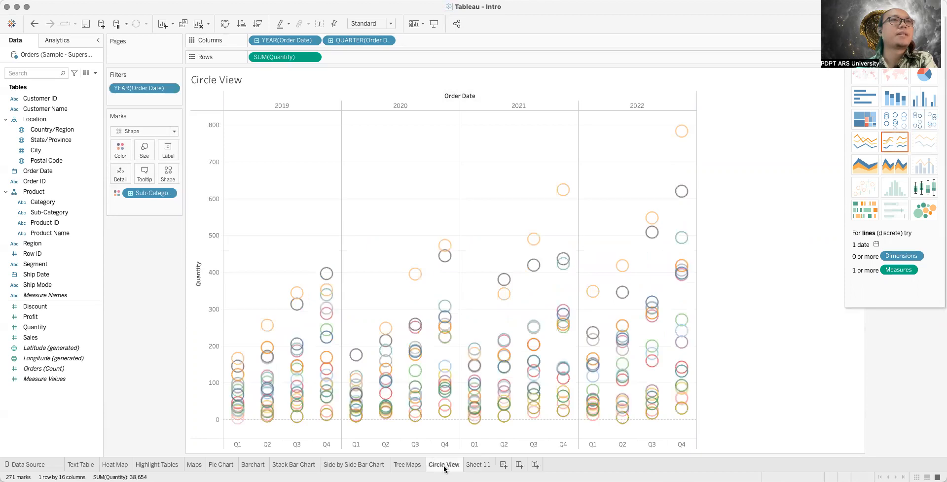
left_click(477, 465)
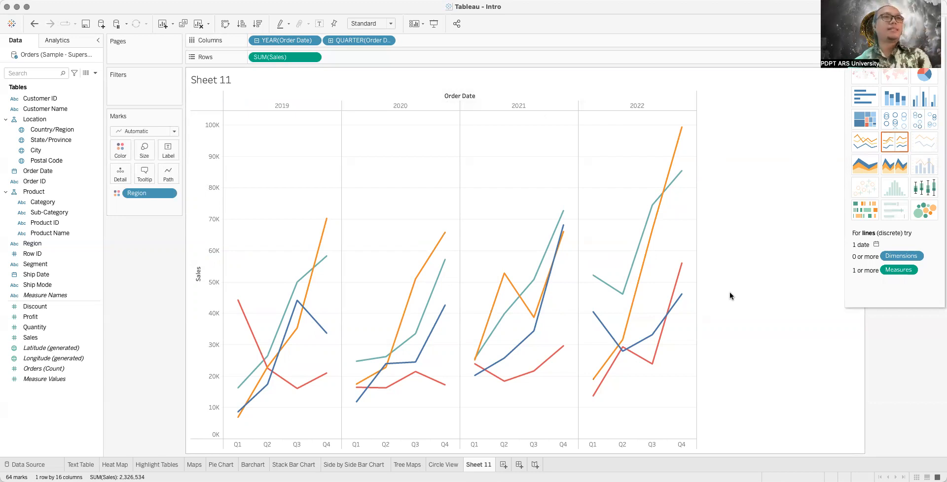
mouse_move(609, 294)
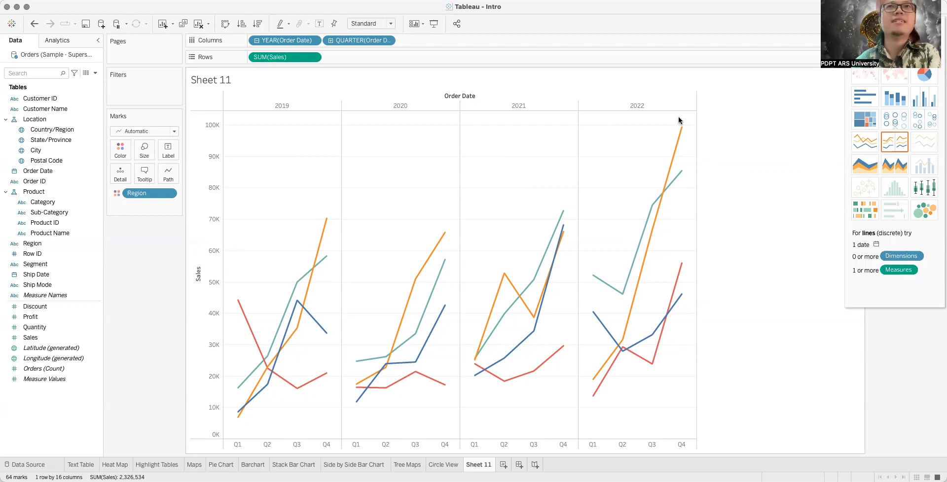
Step: Restore the continuous line chart and set its Order Date level to Year
left_click(864, 146)
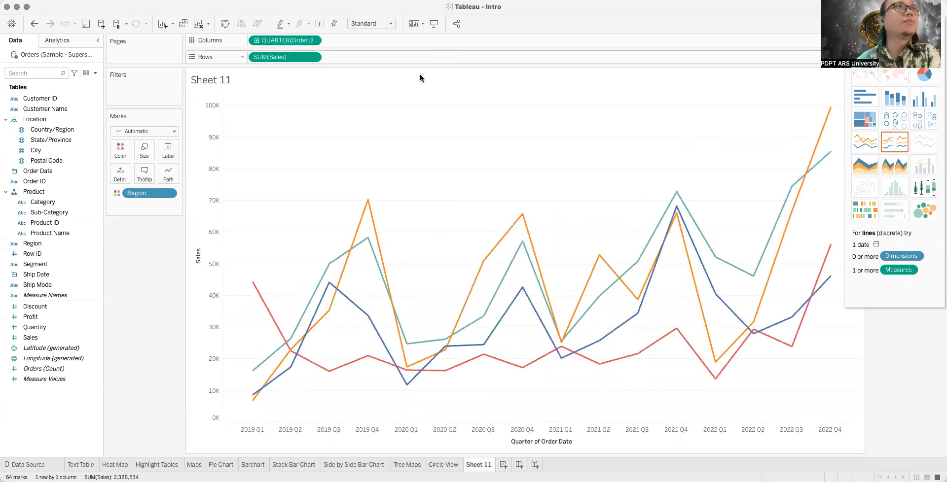
left_click(312, 41)
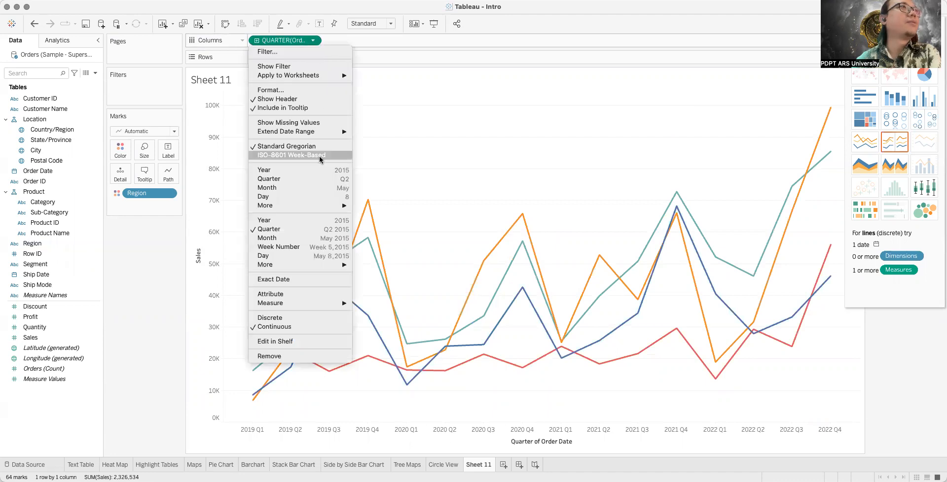
left_click(318, 220)
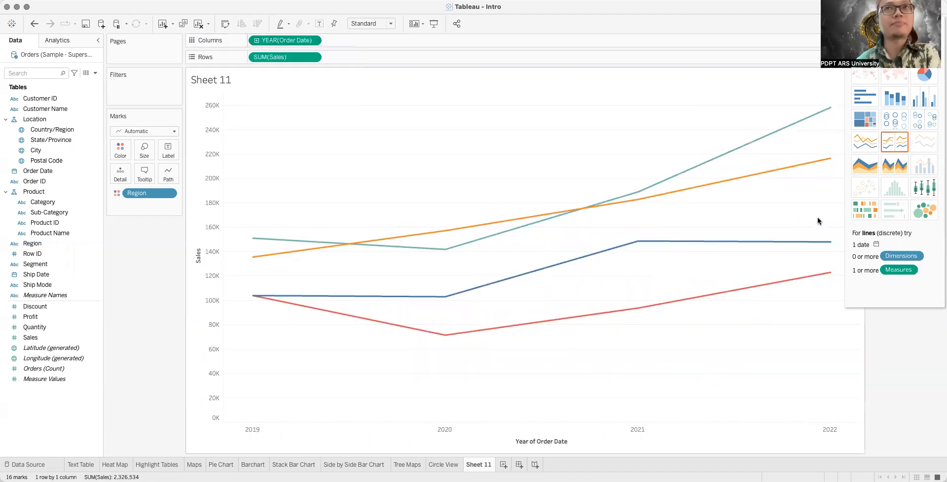
Step: Remove Region from the marks and add Profit to the rows after Sales
mouse_move(748, 148)
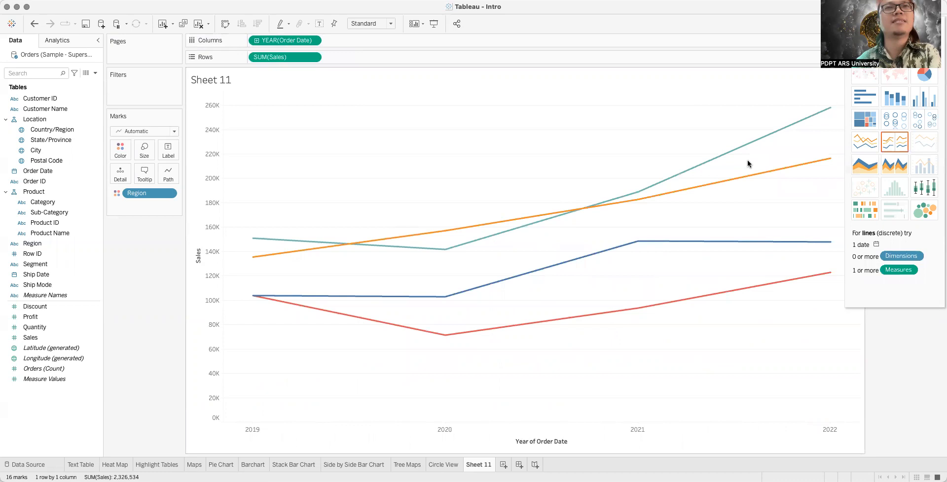
mouse_move(749, 290)
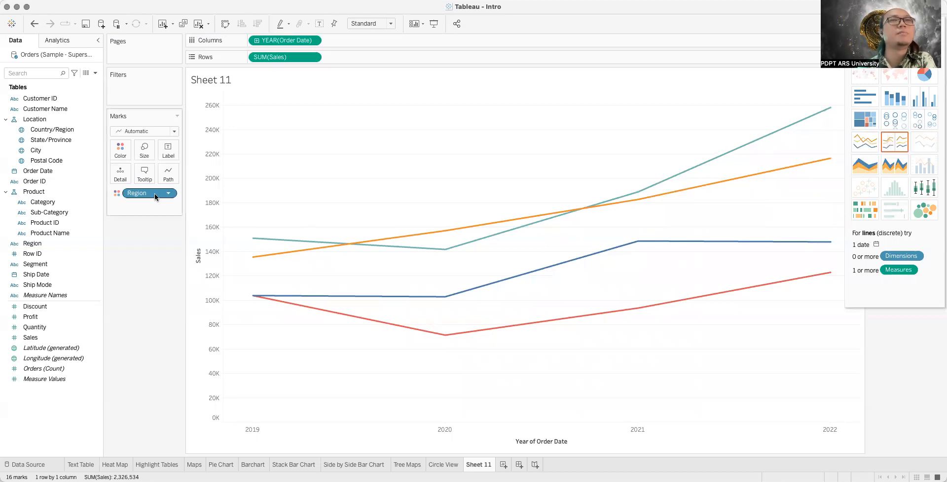
mouse_move(812, 120)
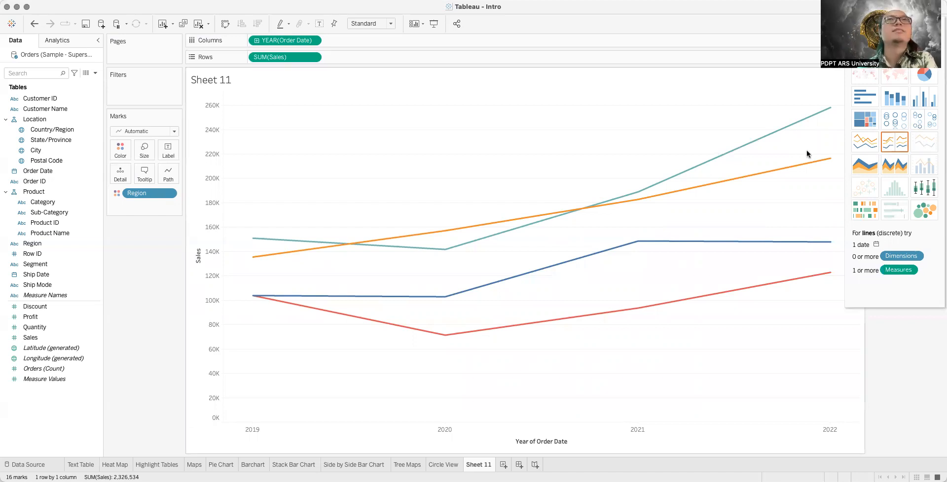
left_click(168, 193)
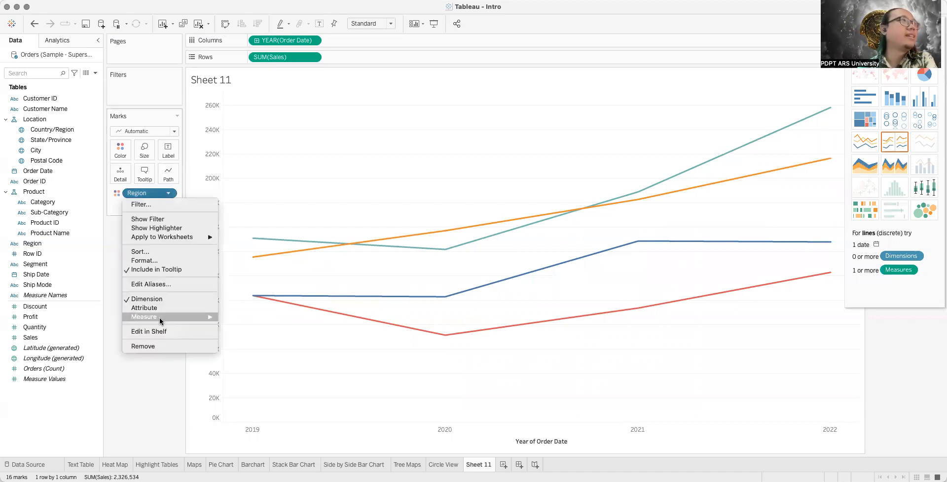
left_click(161, 346)
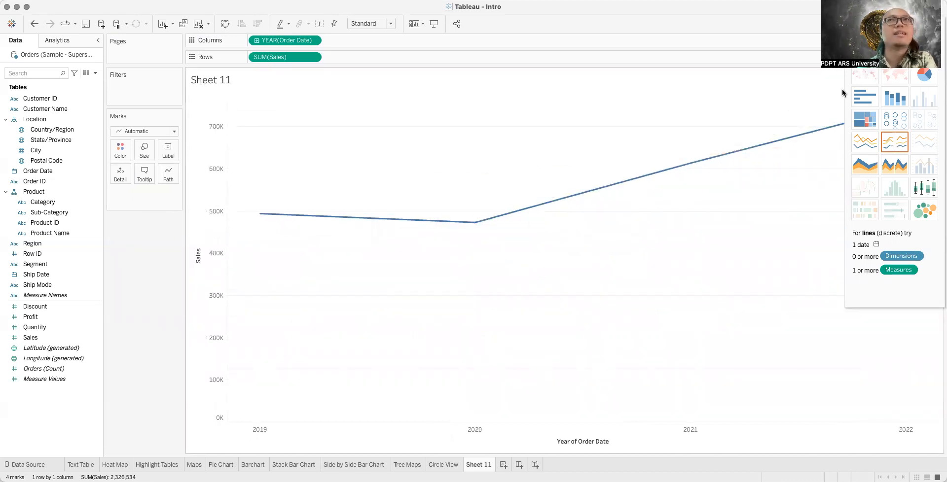
mouse_move(441, 225)
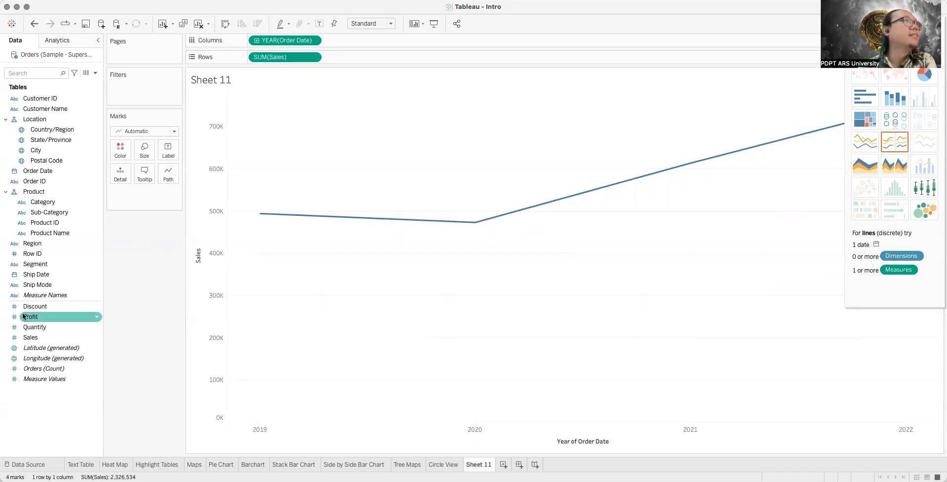
left_click_drag(46, 318, 400, 57)
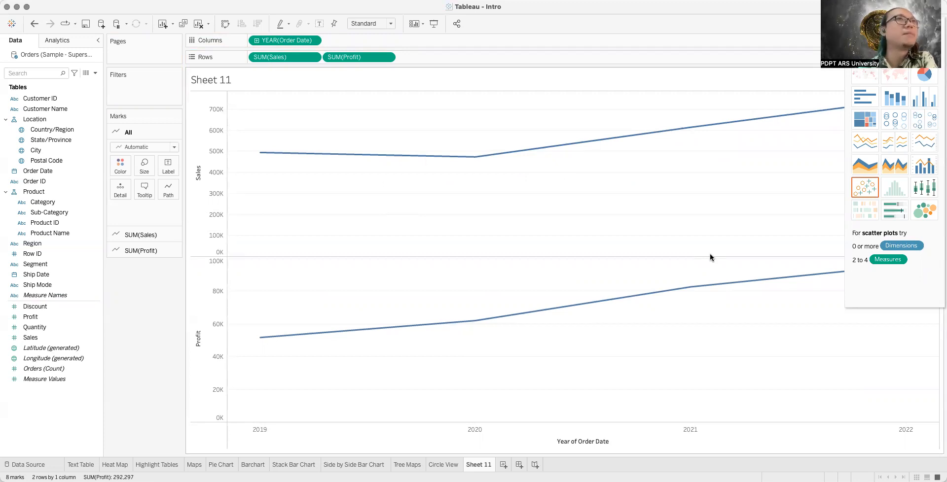
Step: Try the dual lines chart for Sales and Profit and switch back to continuous lines in separate panes
left_click(929, 144)
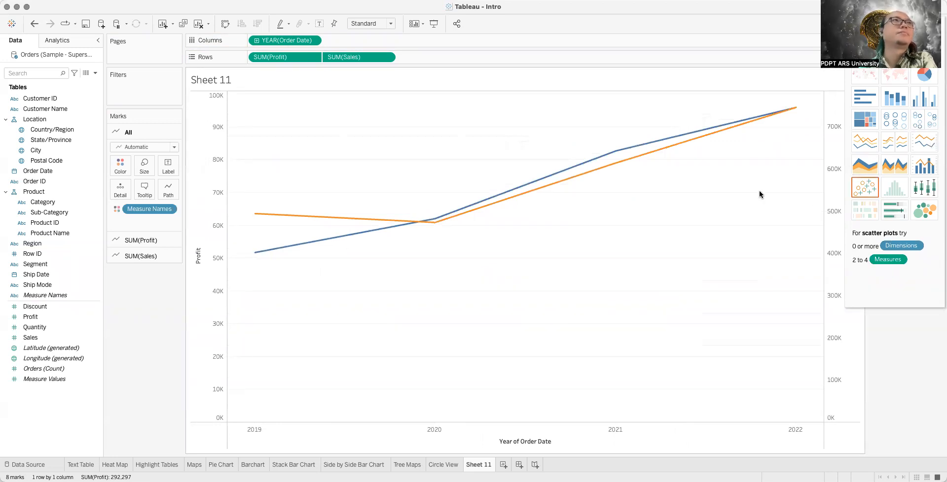
left_click(869, 146)
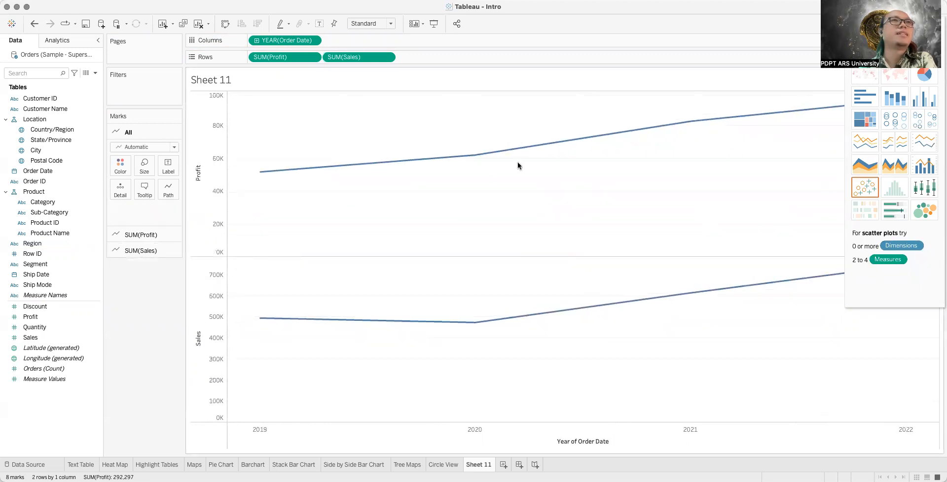
Step: Put Sales on a dual axis with Profit and inspect a point's tooltip on the Profit line
left_click(388, 58)
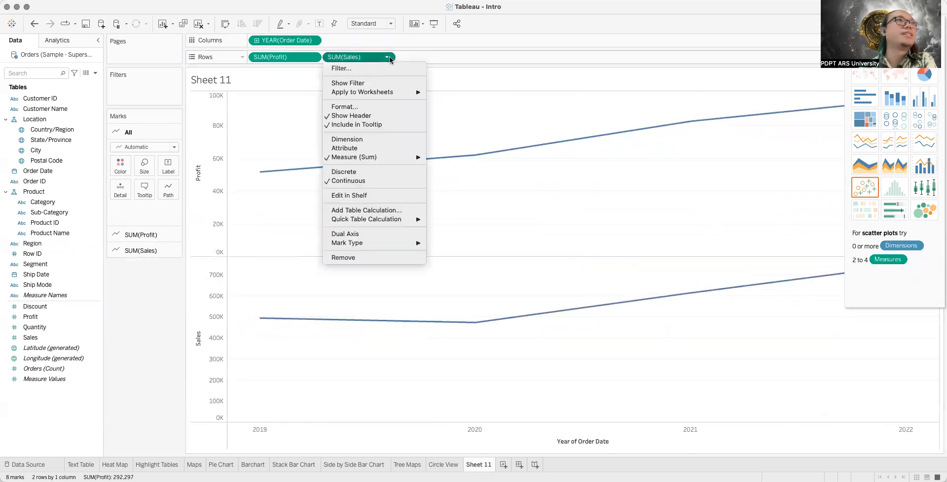
left_click(309, 60)
left_click(312, 58)
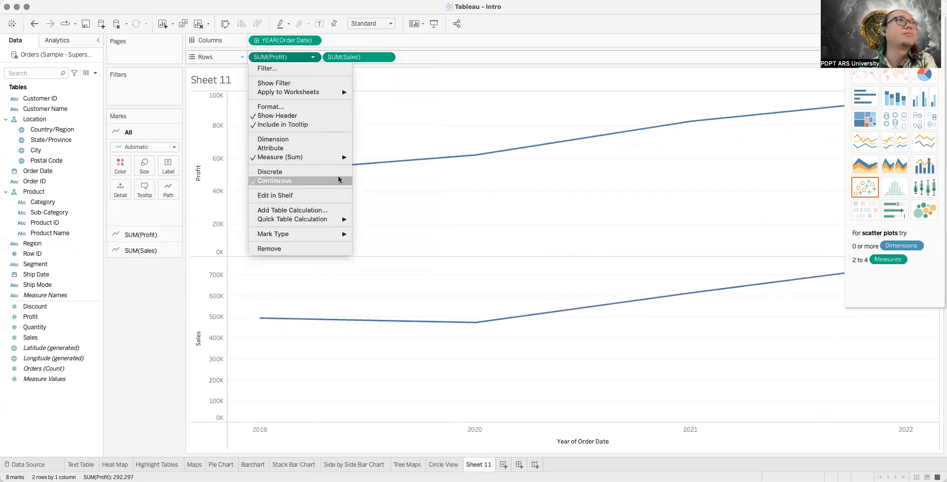
left_click(414, 119)
left_click(387, 57)
mouse_move(411, 243)
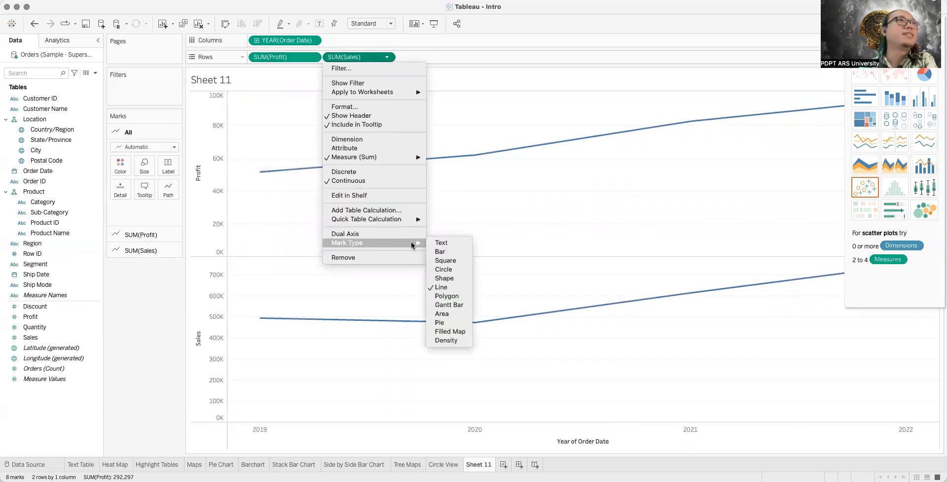
left_click(390, 234)
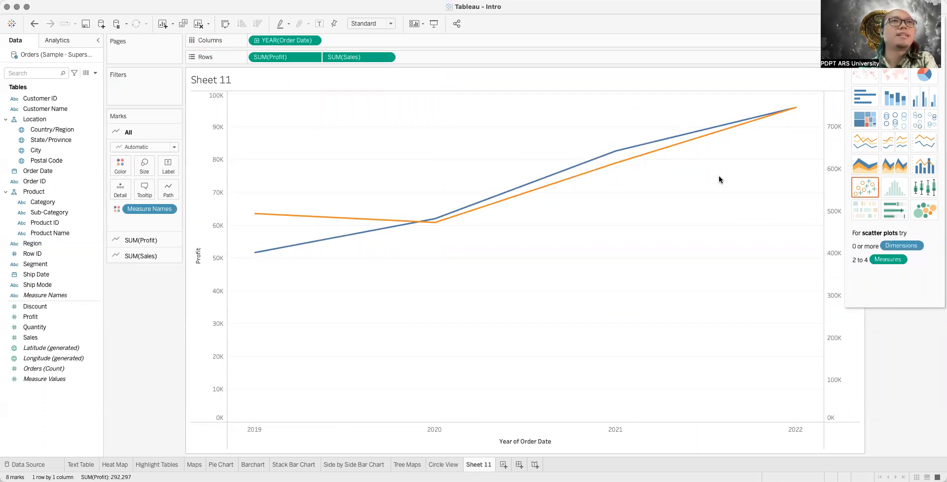
mouse_move(653, 156)
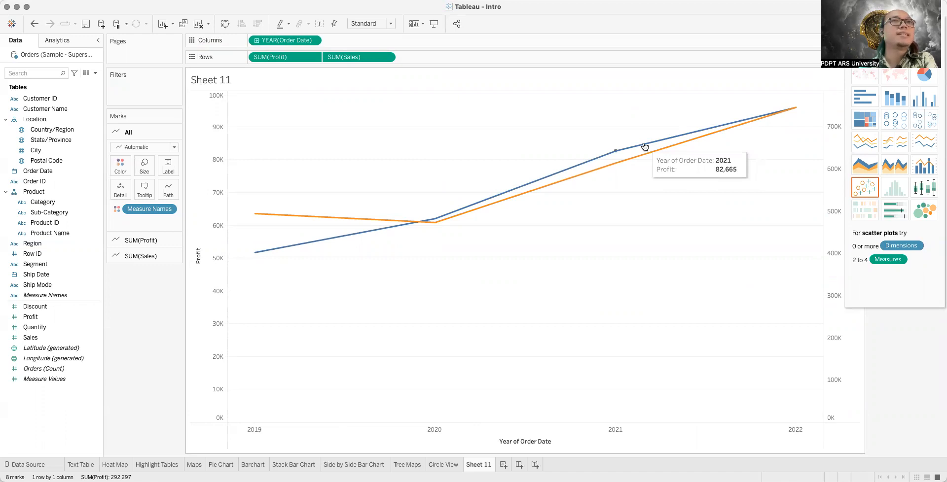
Step: Hide the chart suggestions, and try turning the dual axis off for Sales before enabling it again
left_click(924, 24)
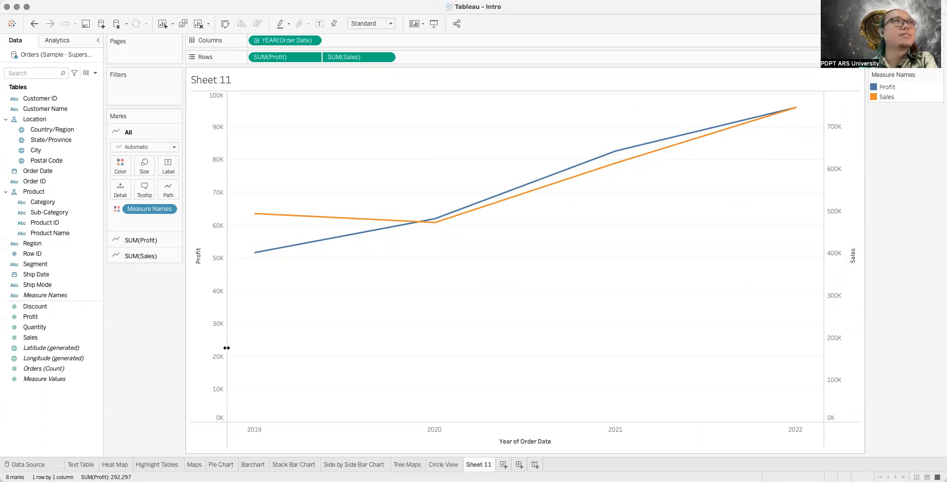
left_click(387, 58)
left_click(365, 234)
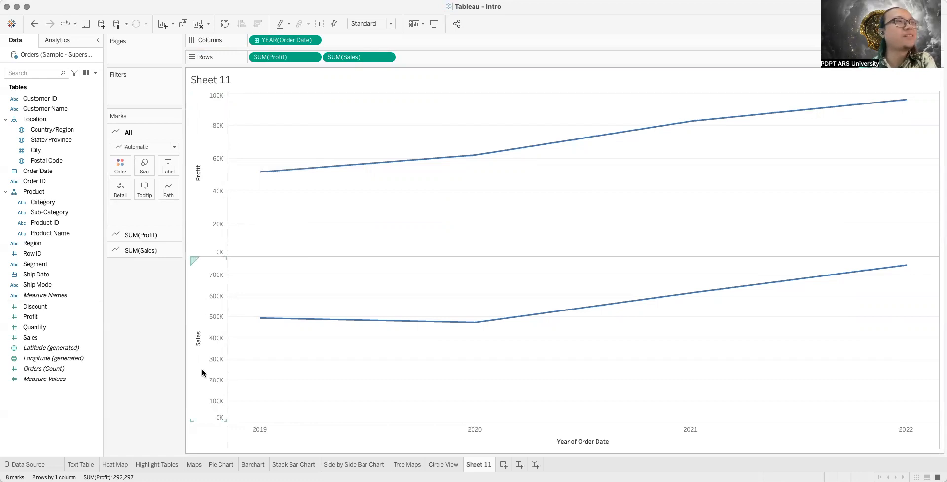
left_click(388, 57)
left_click(360, 234)
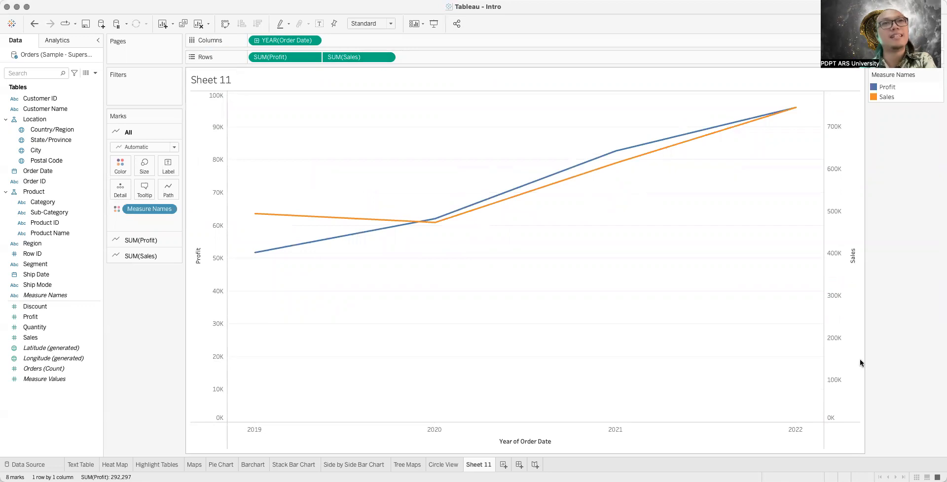
Step: Reorder the row measures so that Sales comes before Profit on the dual axis
left_click_drag(298, 60, 437, 58)
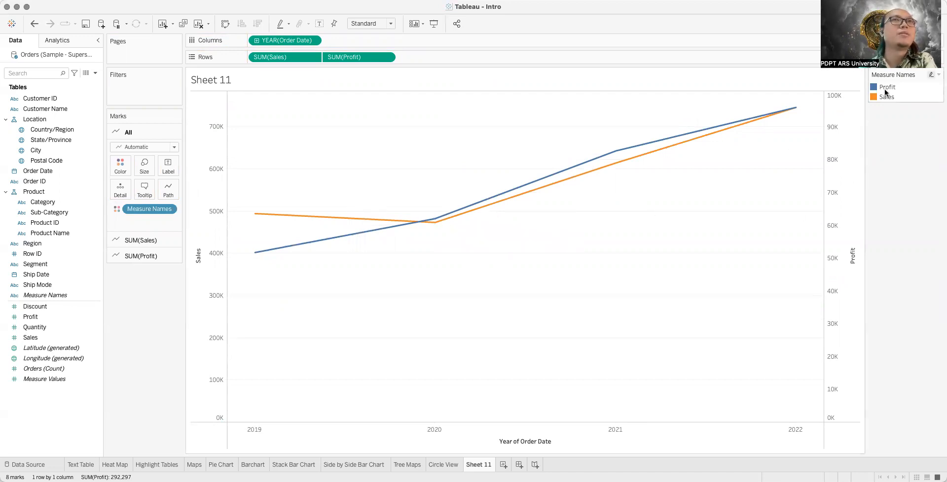
mouse_move(347, 240)
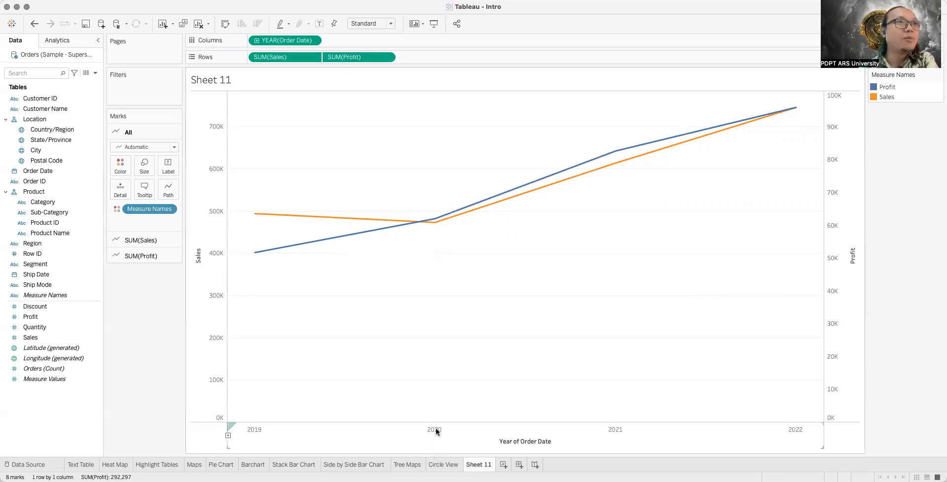
mouse_move(434, 222)
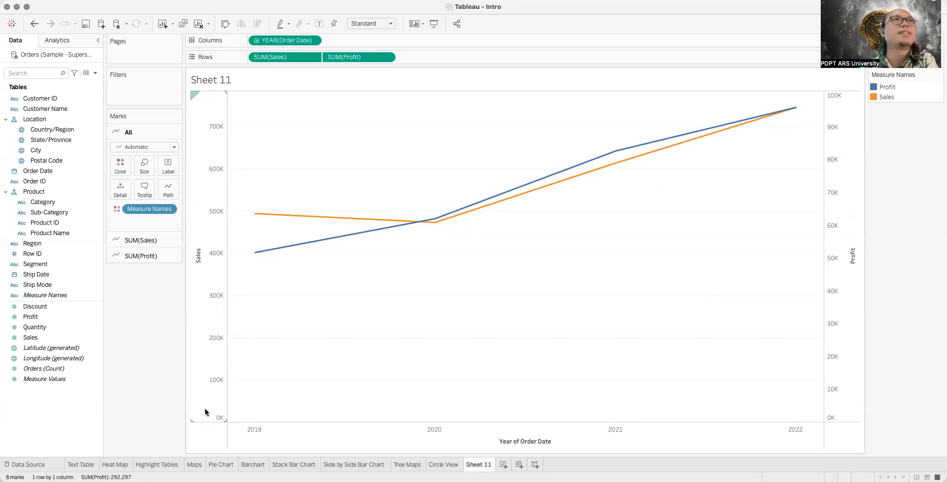
Step: Show the chart suggestions again, try adding Region as a detail of all marks, and undo the addition
left_click(924, 23)
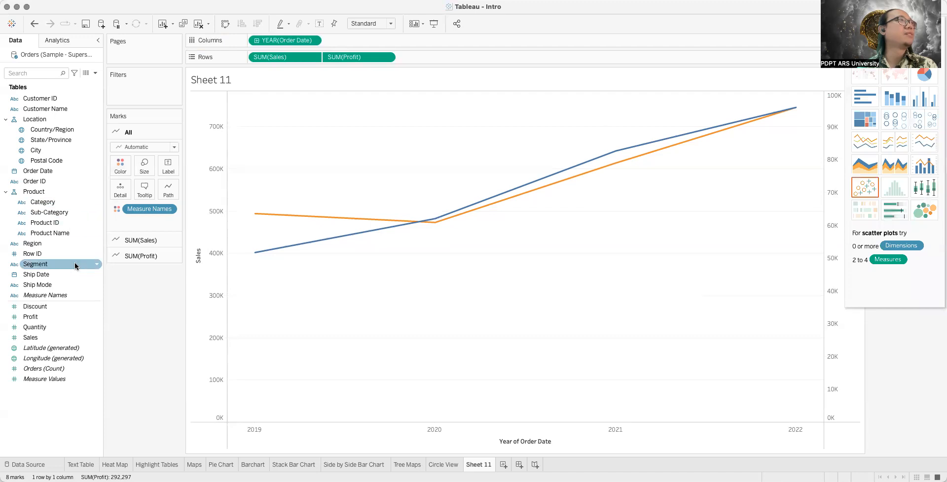
left_click_drag(65, 243, 131, 220)
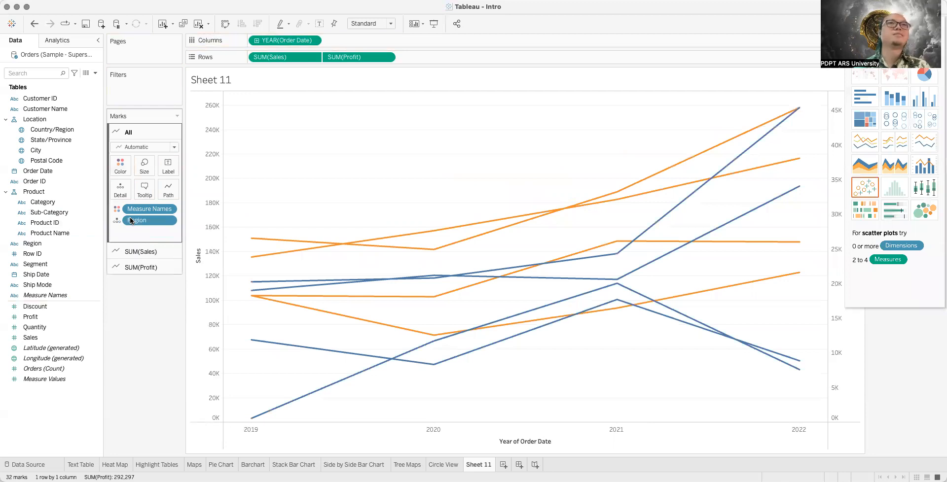
key("super+z")
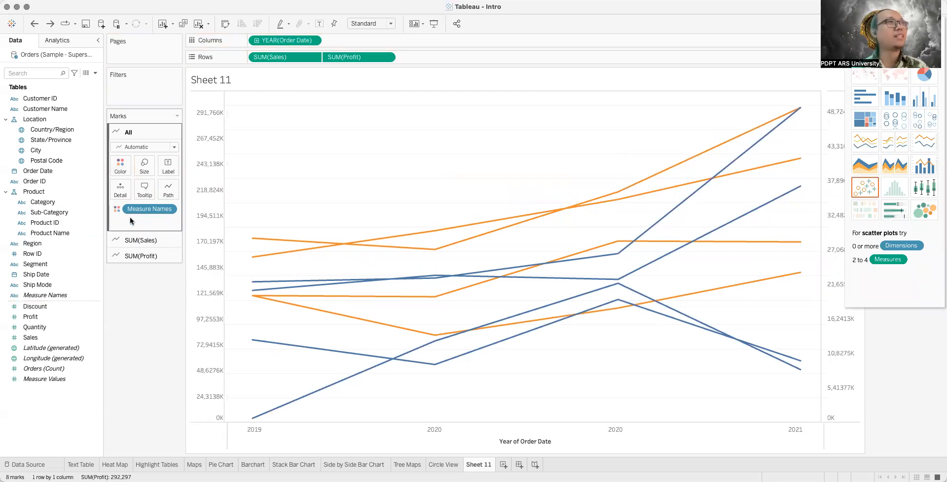
Step: Color only the Sales lines by Region
left_click(153, 241)
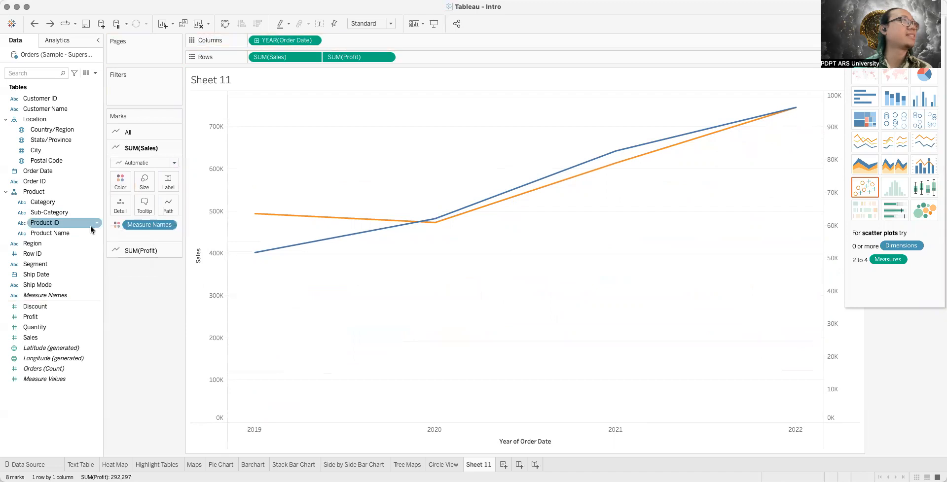
left_click_drag(54, 247, 127, 185)
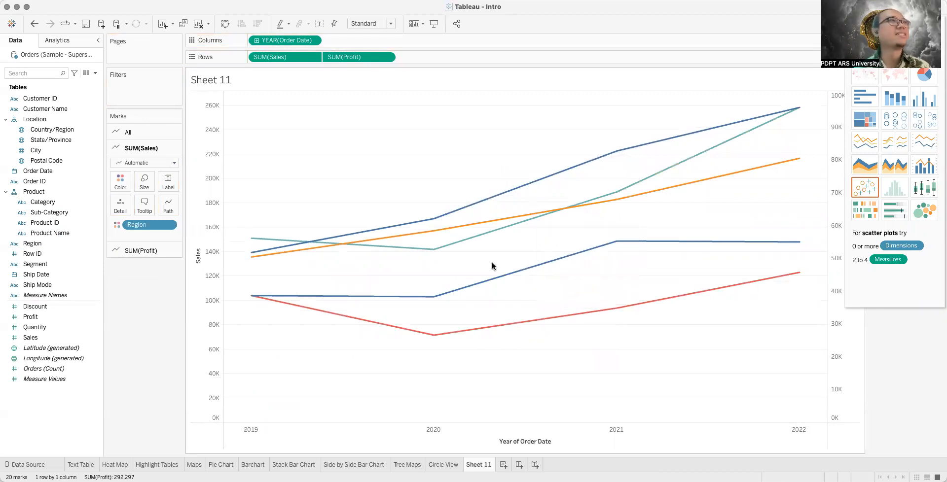
Step: Undo the Region coloring of the Sales lines and the yearly date level
key("super+z")
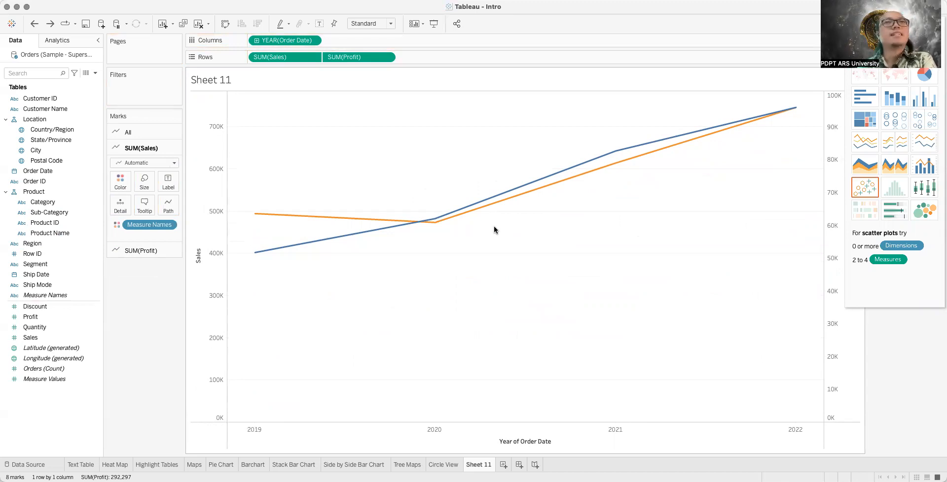
key("super+z")
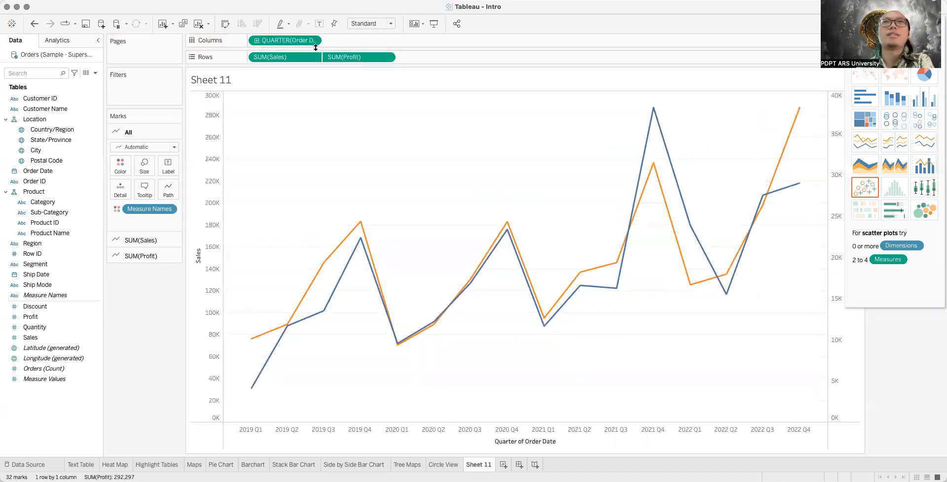
Step: Change the chart to discrete lines split by year and quarter, and put Sales on a dual axis with Profit
left_click(889, 144)
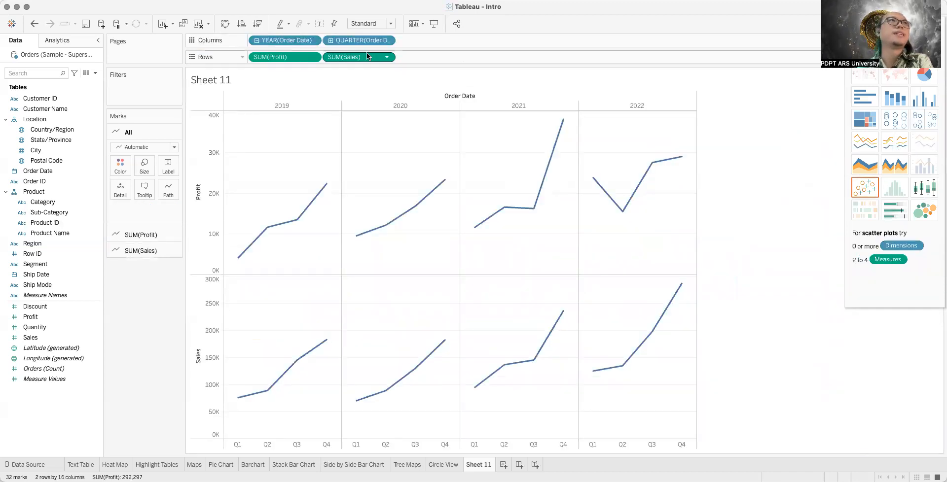
left_click(387, 58)
left_click(393, 234)
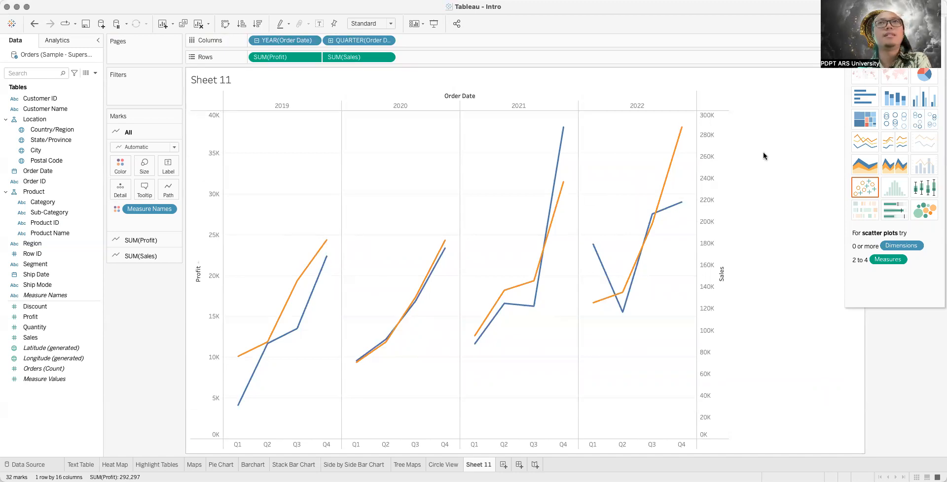
Step: Check the names of the Tree Maps and Circle View sheets, and rename Sheet 11 as Line Chart
left_click(405, 465)
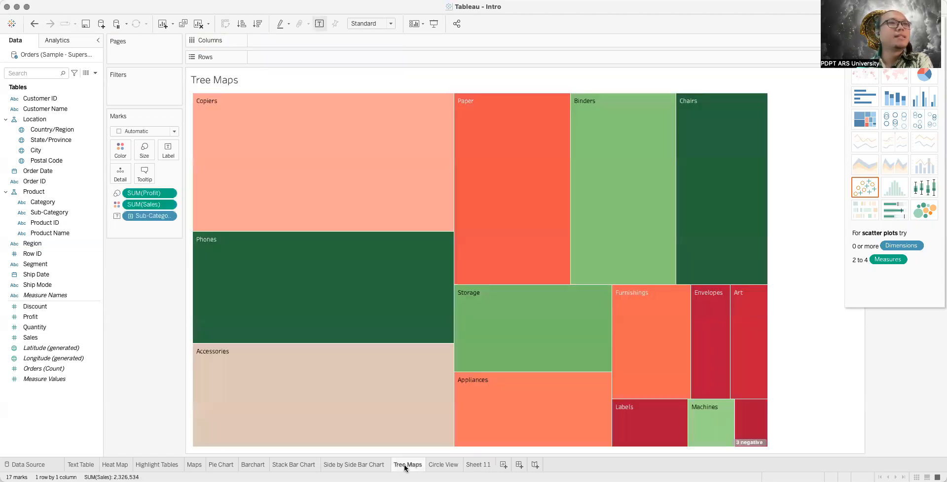
left_click(441, 466)
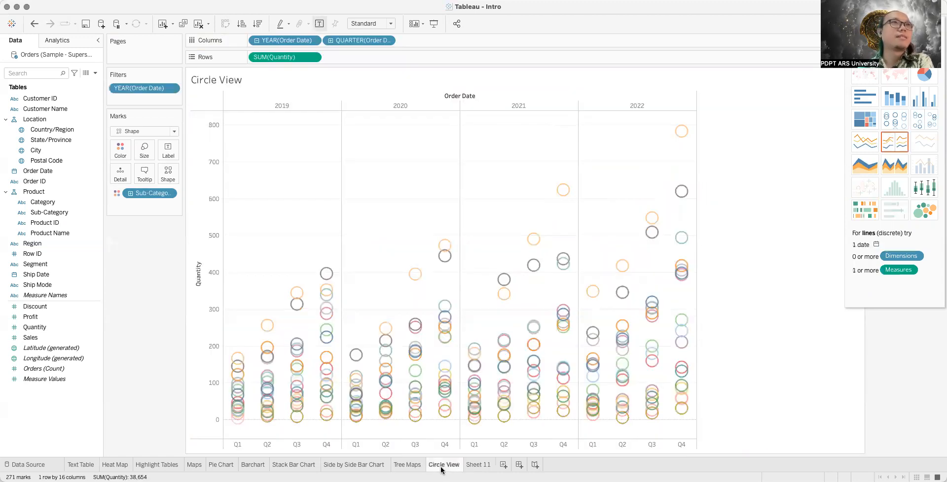
left_click(479, 465)
double_click(481, 465)
type("Li")
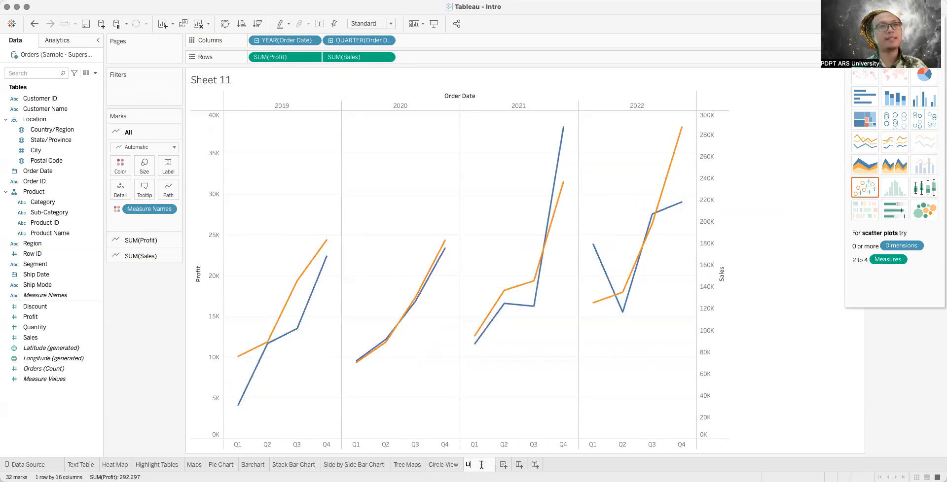
type("ne Chart")
key("Return")
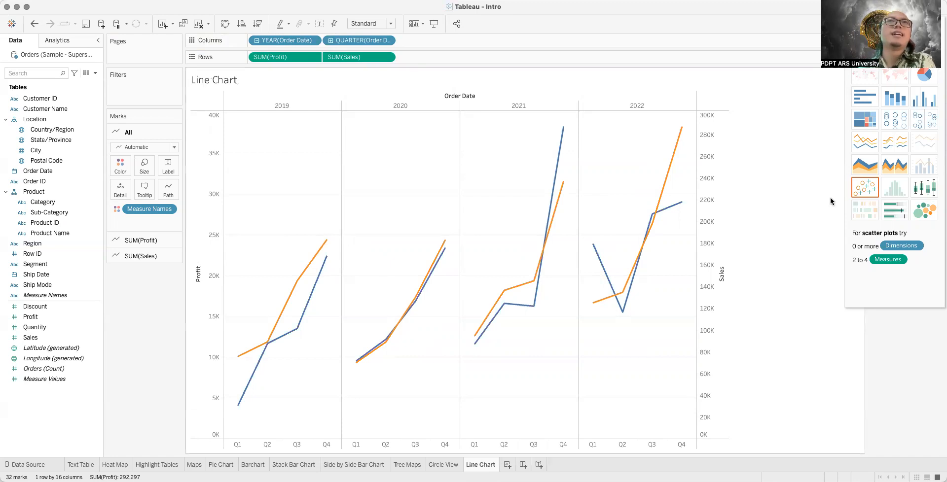
Step: Change the chart to continuous lines by quarter and remove Sales from the row measures
left_click(892, 145)
left_click(866, 143)
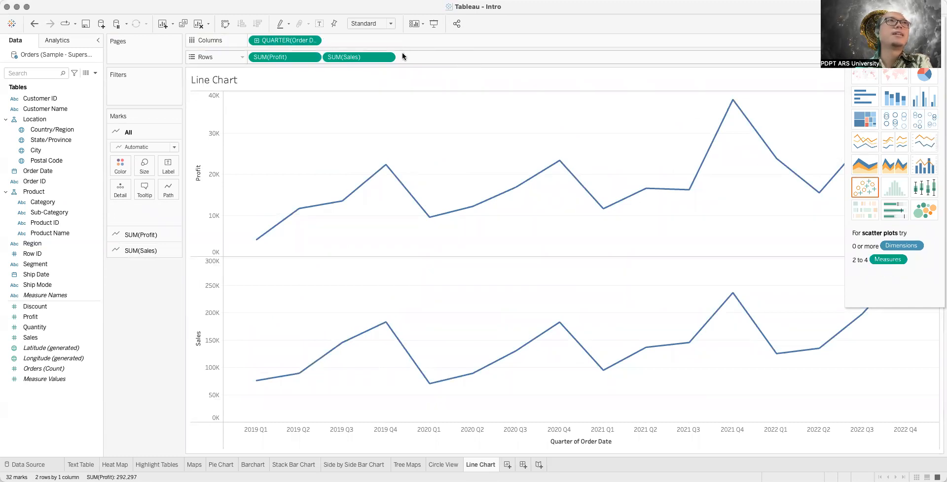
left_click(387, 57)
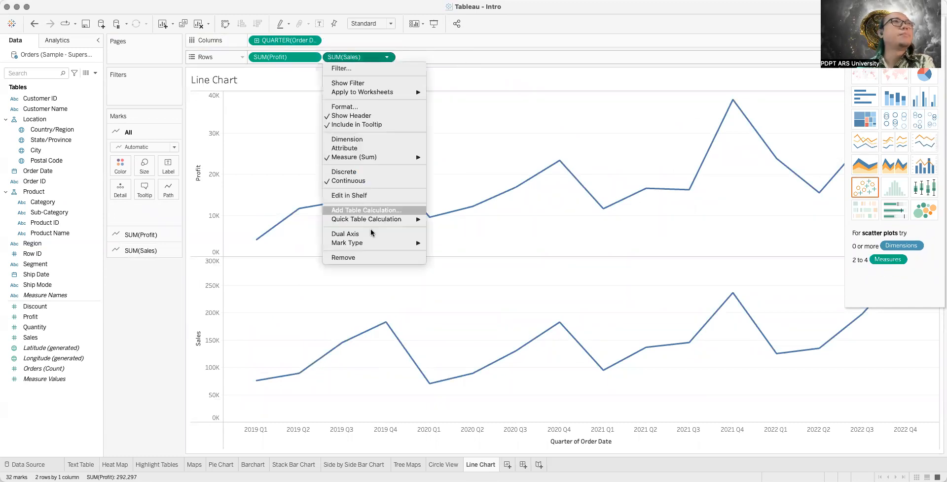
left_click(369, 258)
Step: Color the Profit lines by Region and set the Order Date to the continuous Year level
left_click_drag(32, 244, 119, 154)
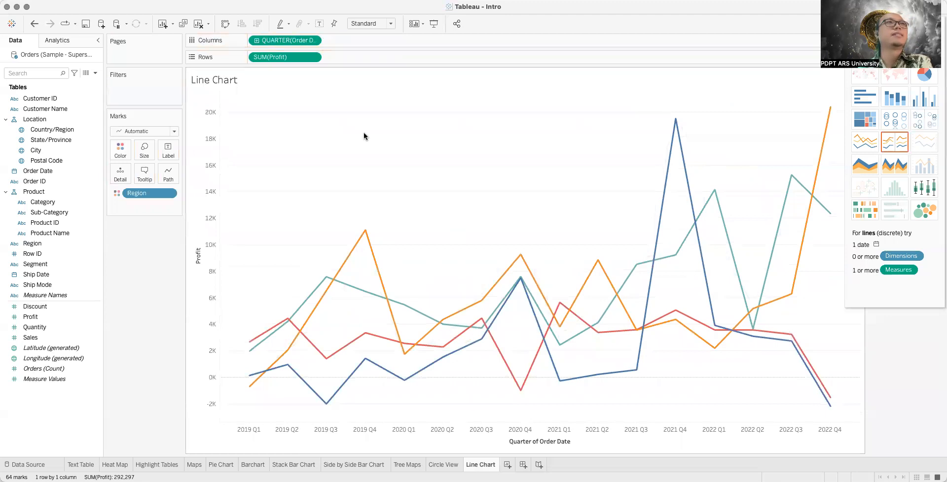
left_click(313, 42)
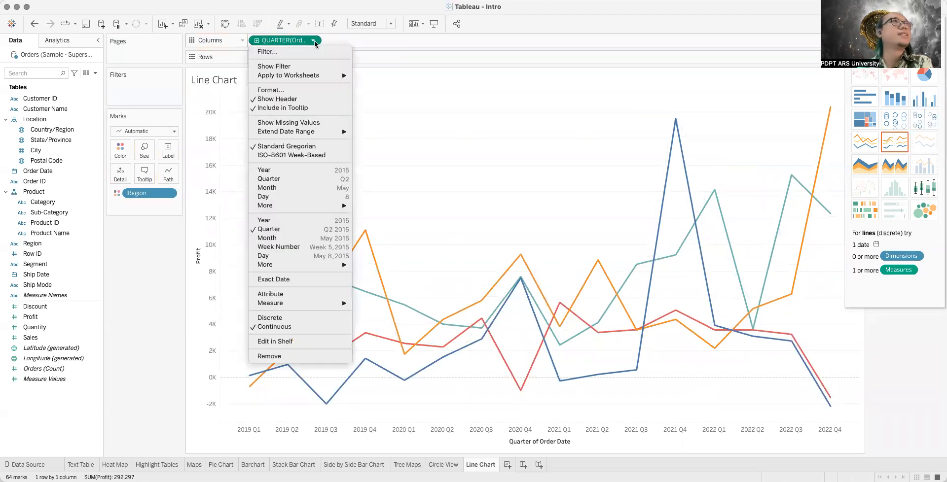
left_click(312, 220)
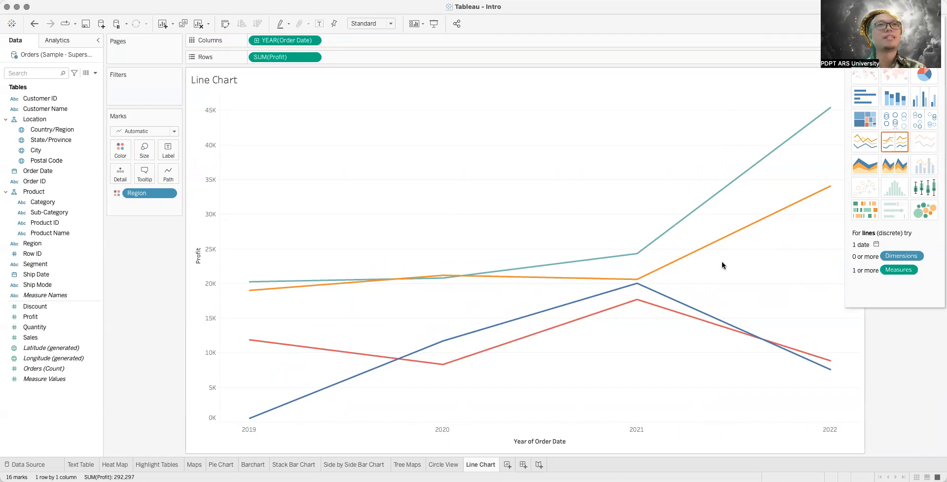
mouse_move(715, 249)
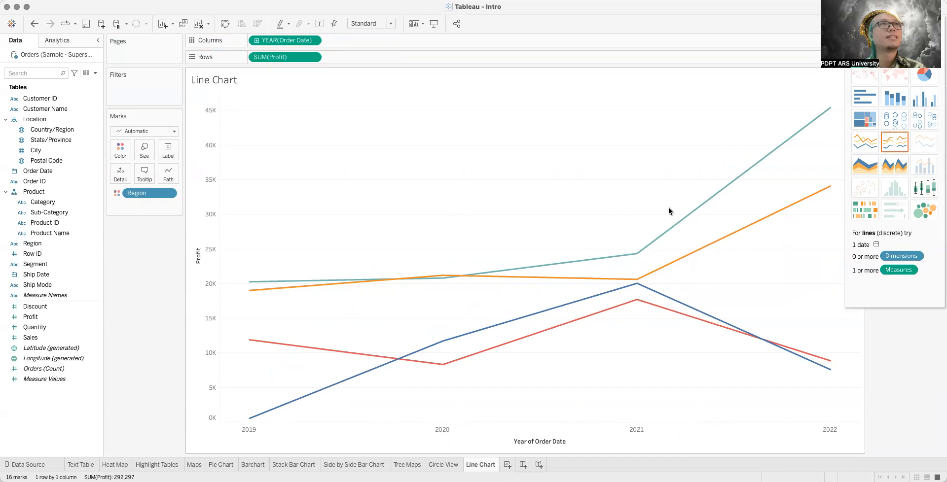